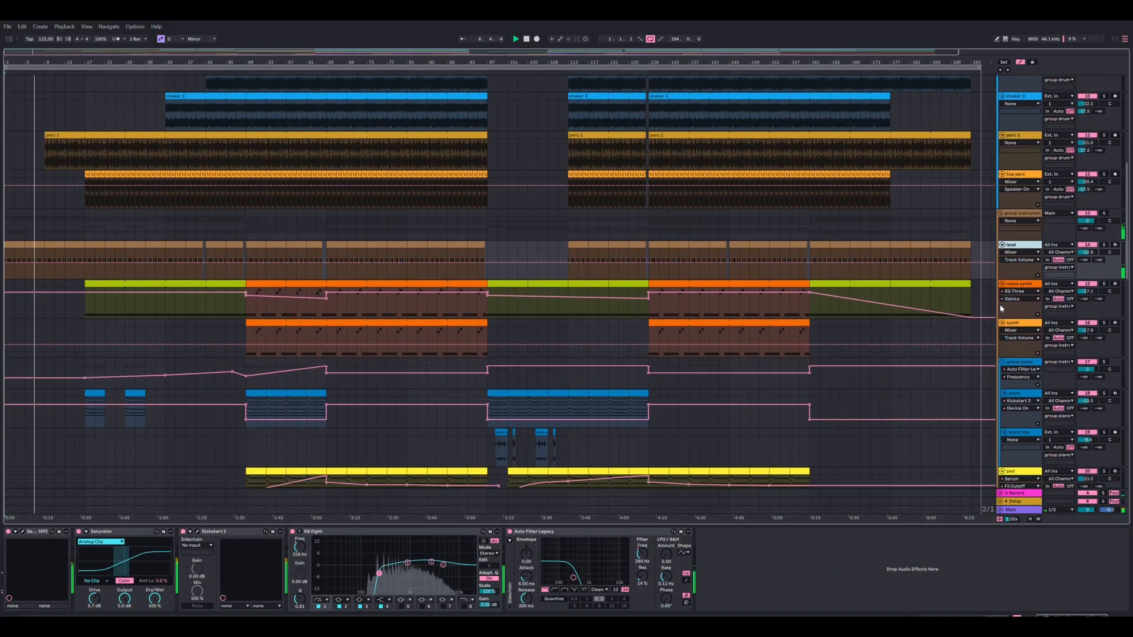
# Step: Look over the arrangement's tracks from the instruments through to the vocal, and return to the kick and bass group
pyautogui.scroll(-8, 1002, 308)
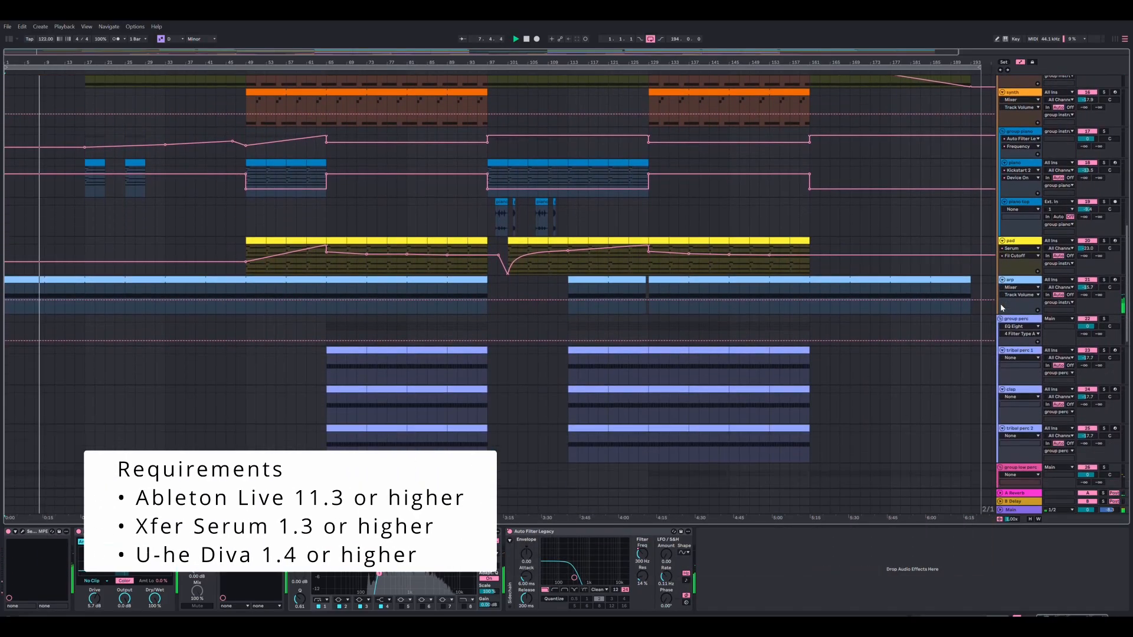
pyautogui.scroll(-8, 1002, 308)
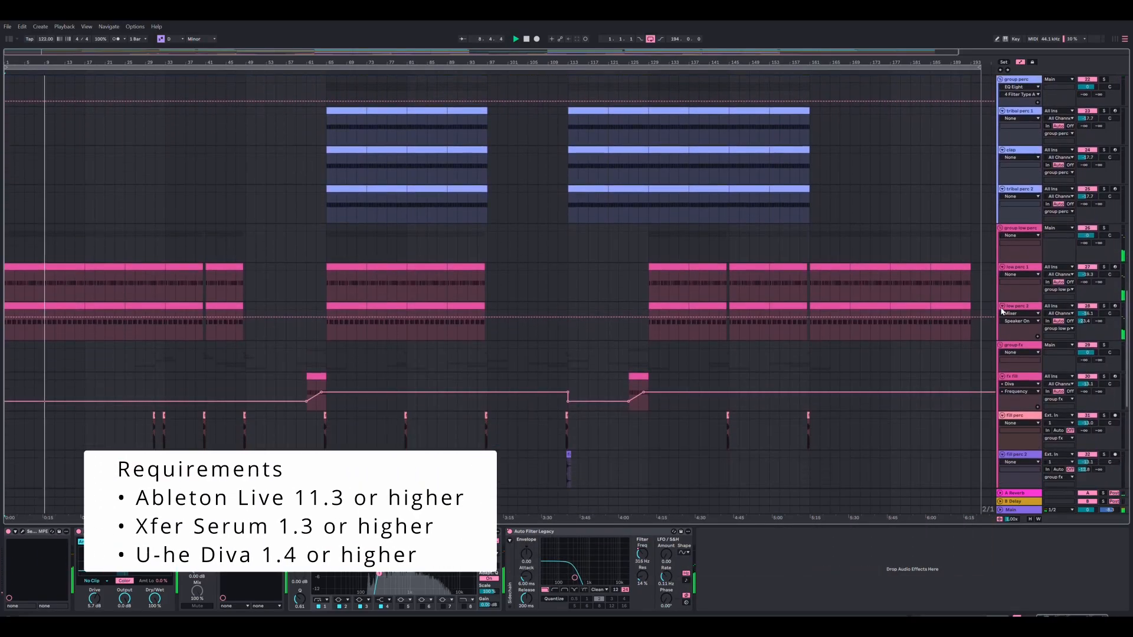
pyautogui.scroll(-4, 1002, 314)
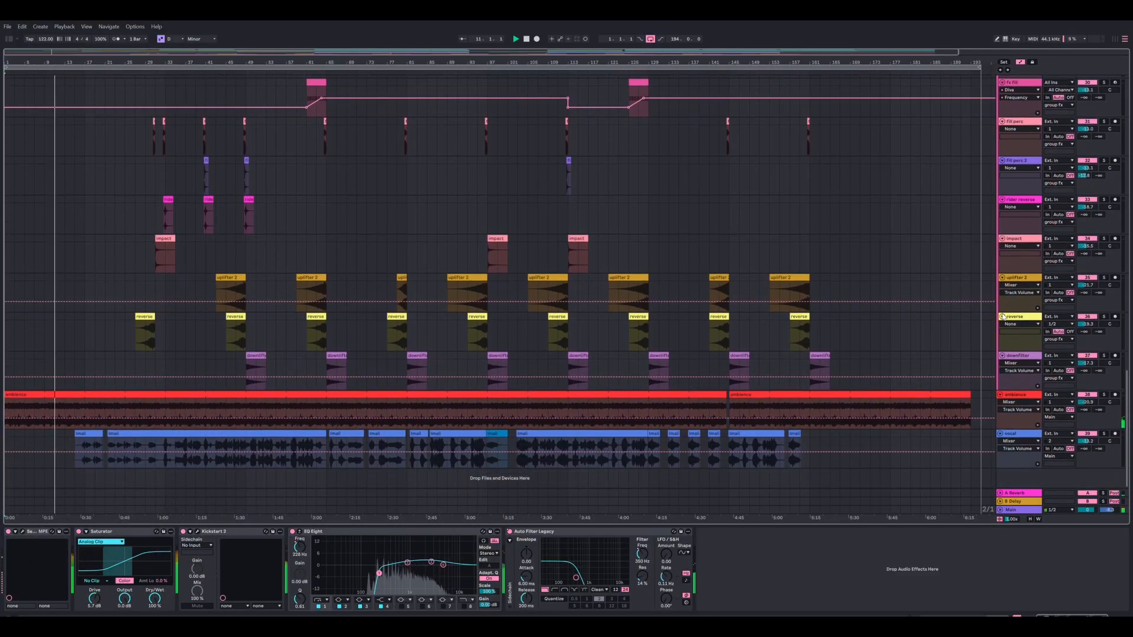
pyautogui.scroll(20, 1003, 317)
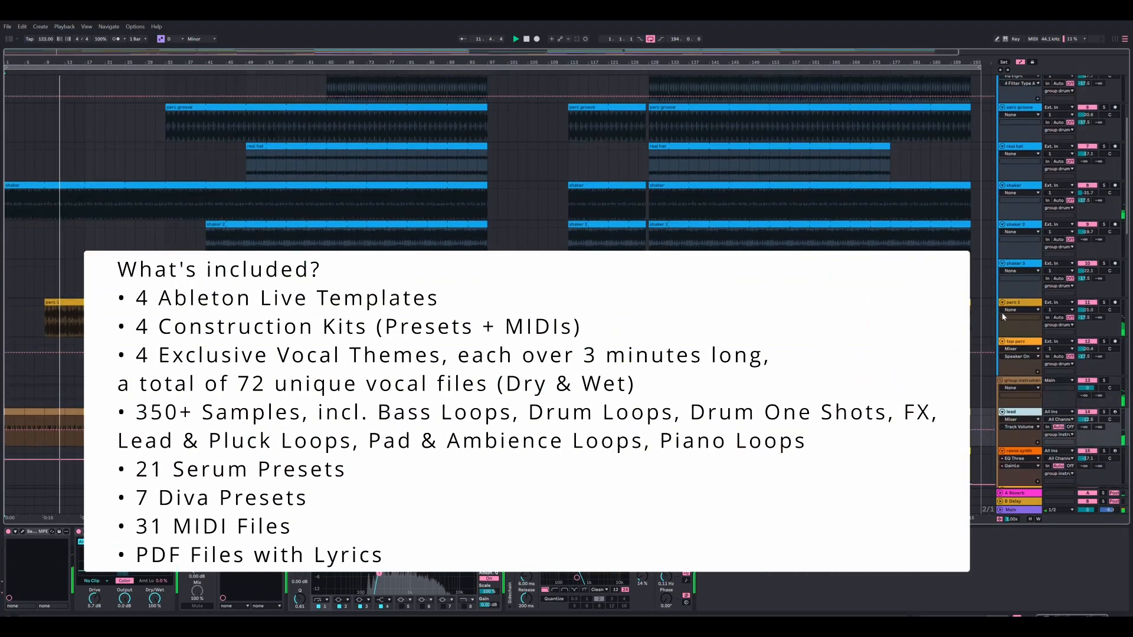
pyautogui.scroll(5, 1002, 313)
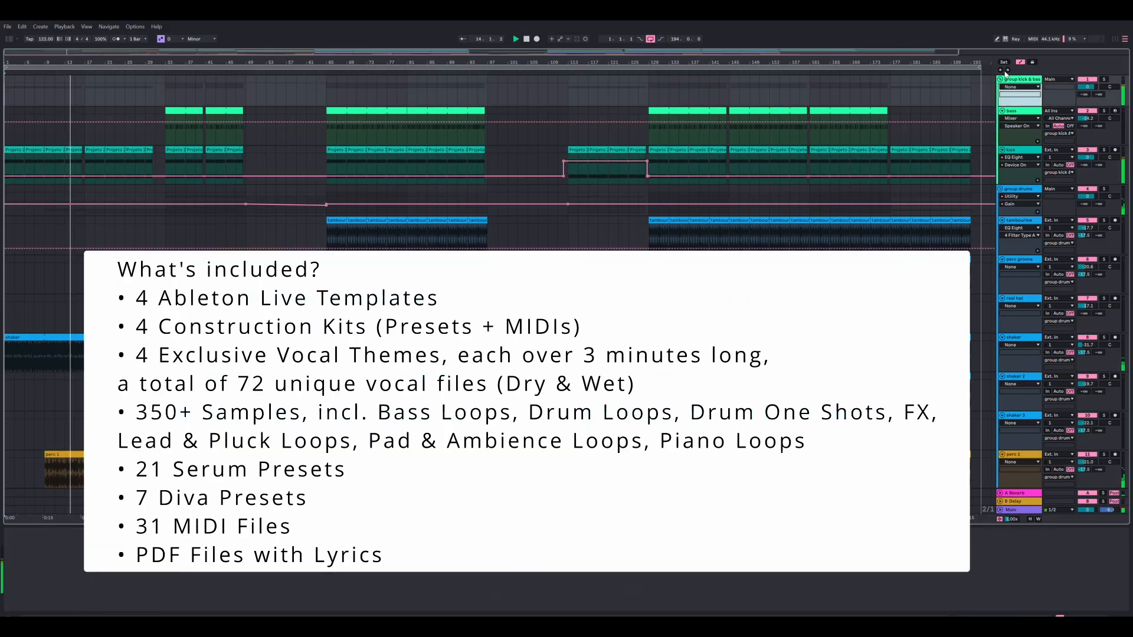
# Step: View the device chains of the bass and kick tracks, the drums group, tambourine and perc groove in turn
pyautogui.press('Down')
pyautogui.press('Down')
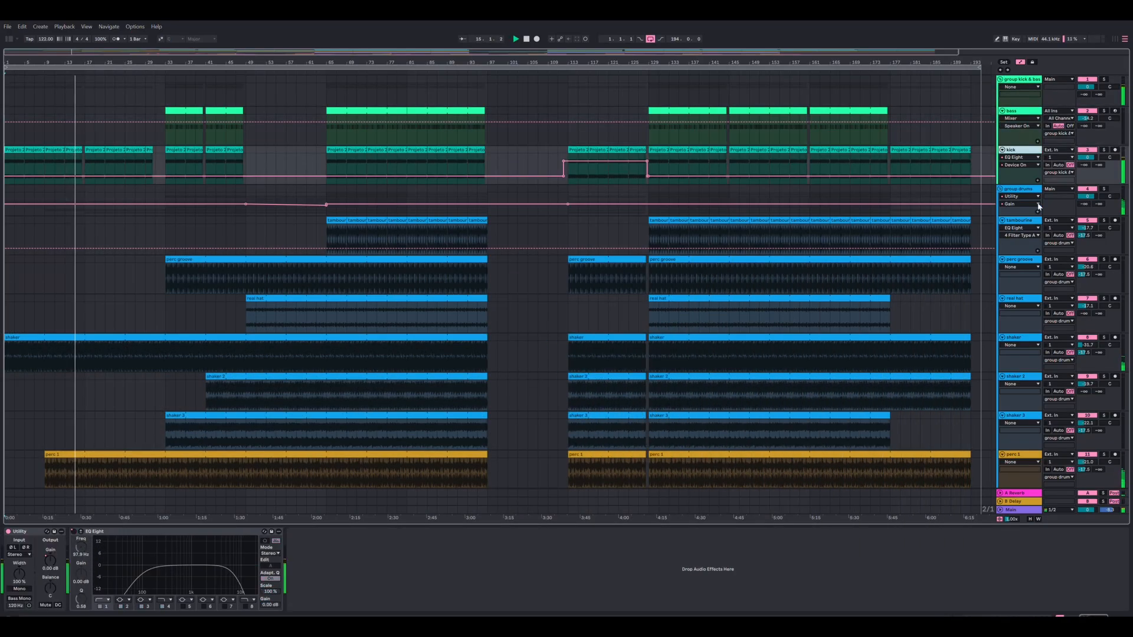
pyautogui.press('Down')
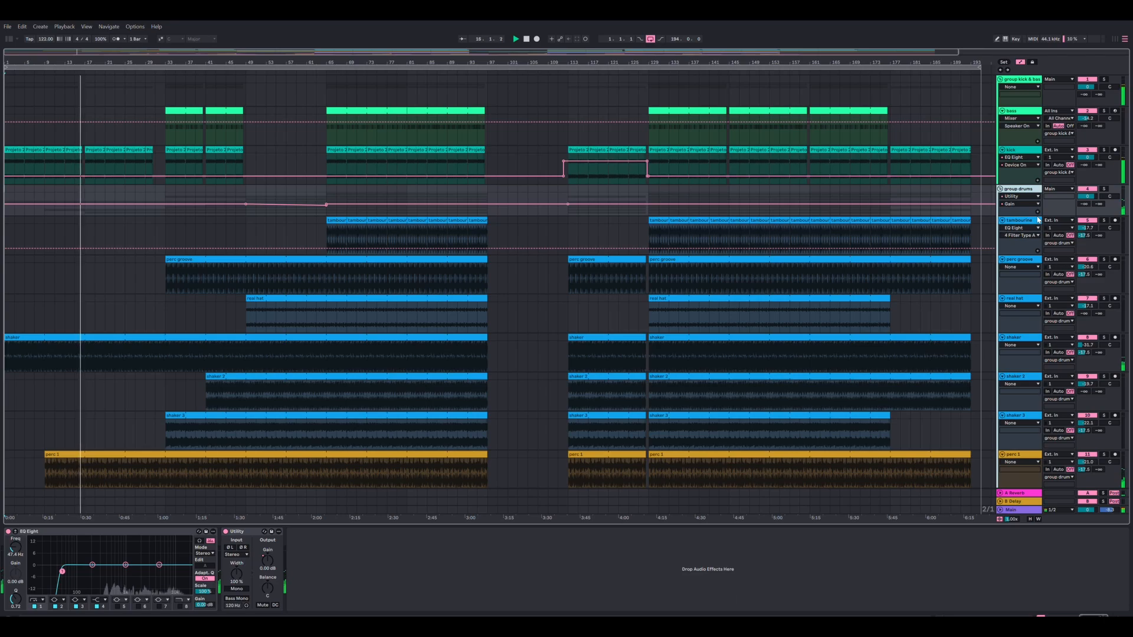
pyautogui.press('Down')
pyautogui.scroll(-2, 1039, 220)
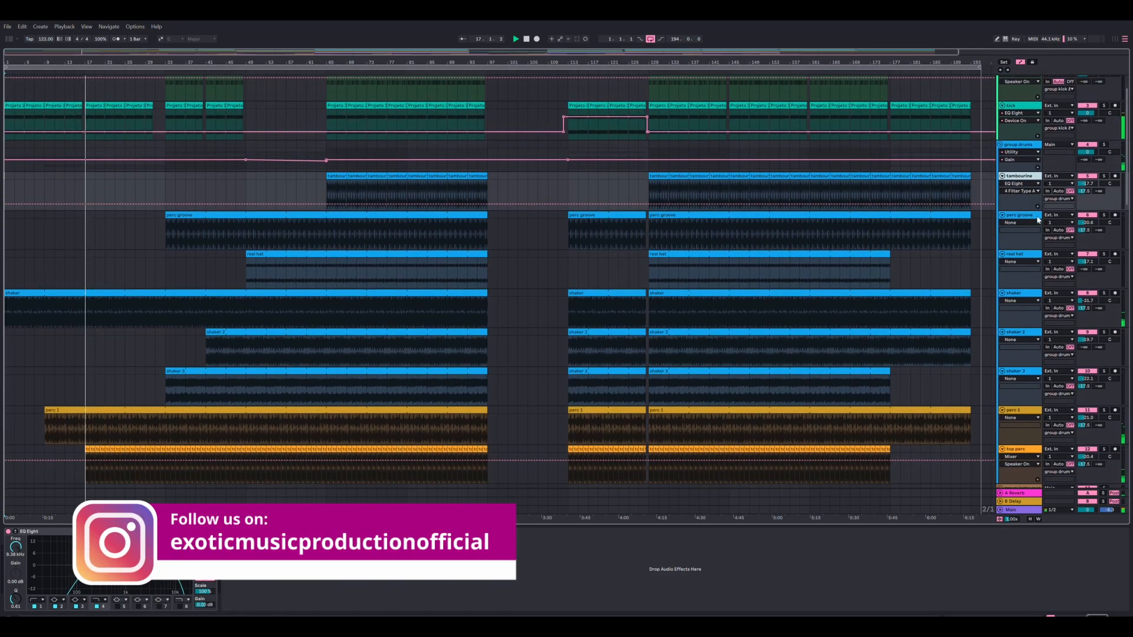
pyautogui.press('Down')
pyautogui.scroll(-2, 1039, 220)
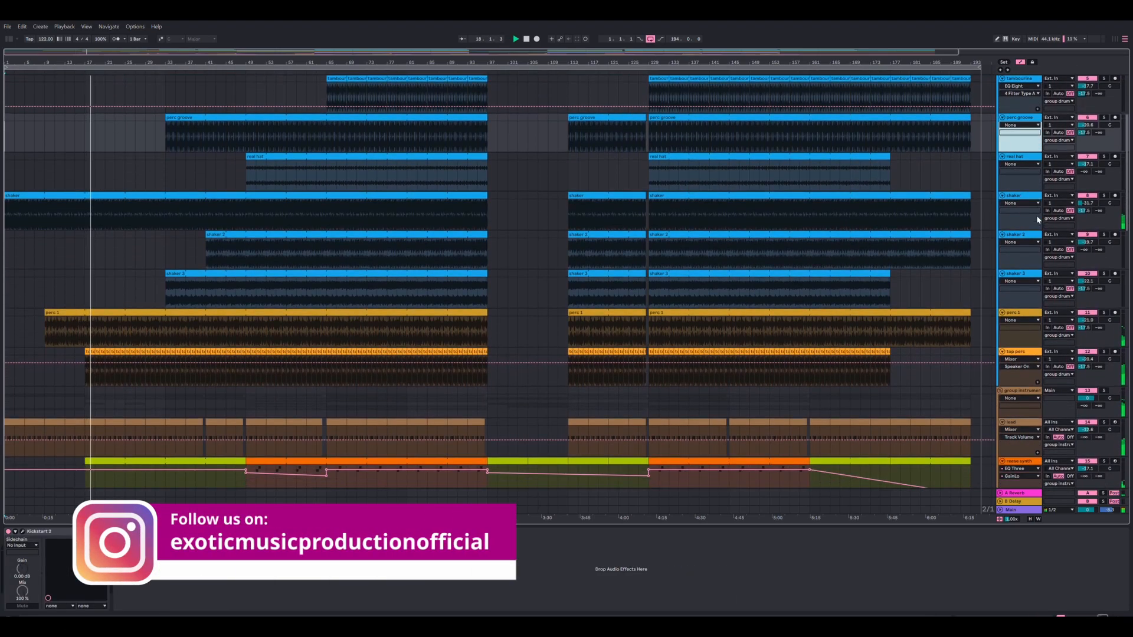
# Step: View the device chains of the remaining drum tracks: the hat, the three shakers, perc 1 and top perc
pyautogui.press('Down')
pyautogui.scroll(-2, 1038, 220)
pyautogui.press('Down')
pyautogui.scroll(-2, 1039, 220)
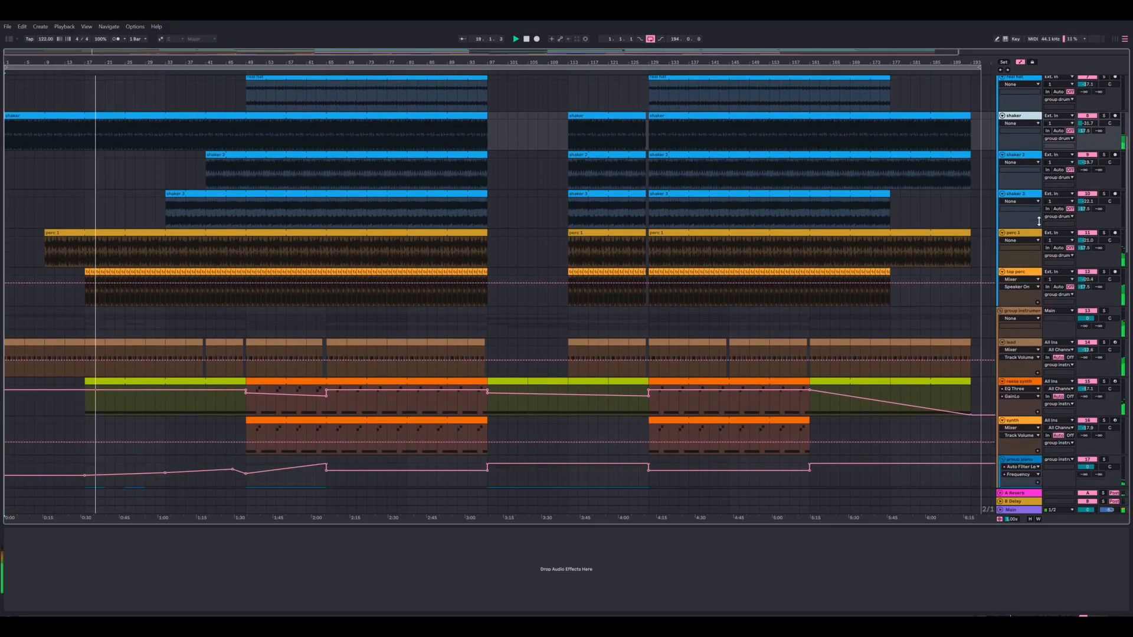
pyautogui.press('Down')
pyautogui.press('Down')
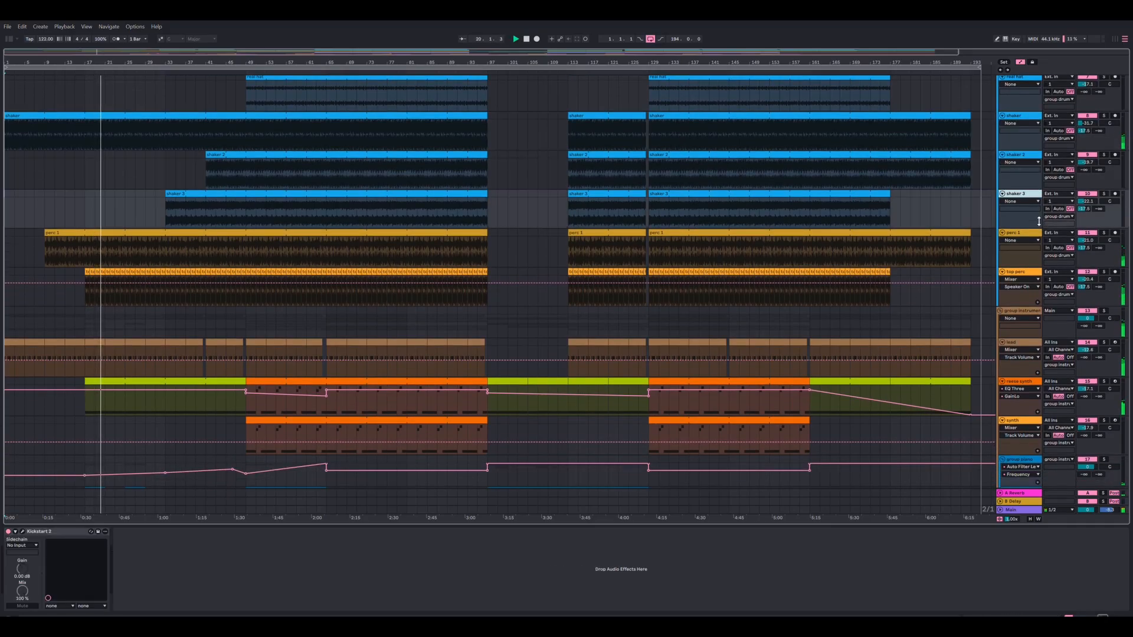
pyautogui.press('Down')
pyautogui.scroll(-3, 1039, 221)
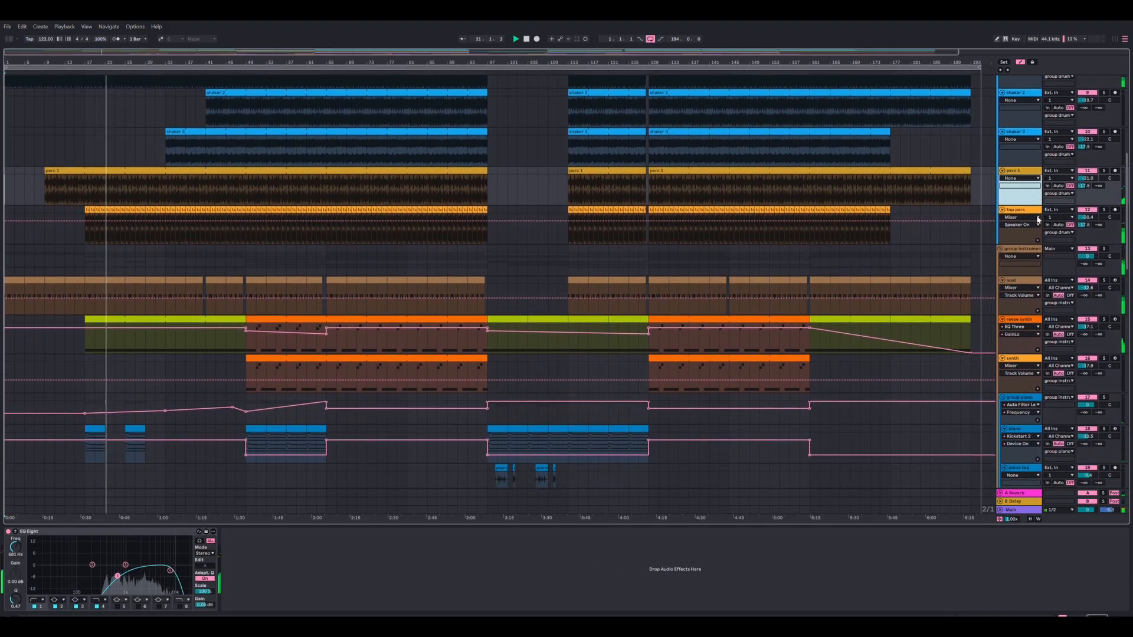
pyautogui.press('Down')
pyautogui.scroll(-2, 1039, 221)
# Step: Inspect the devices on the instruments group and its lead, reese synth and synth tracks
pyautogui.press('Down')
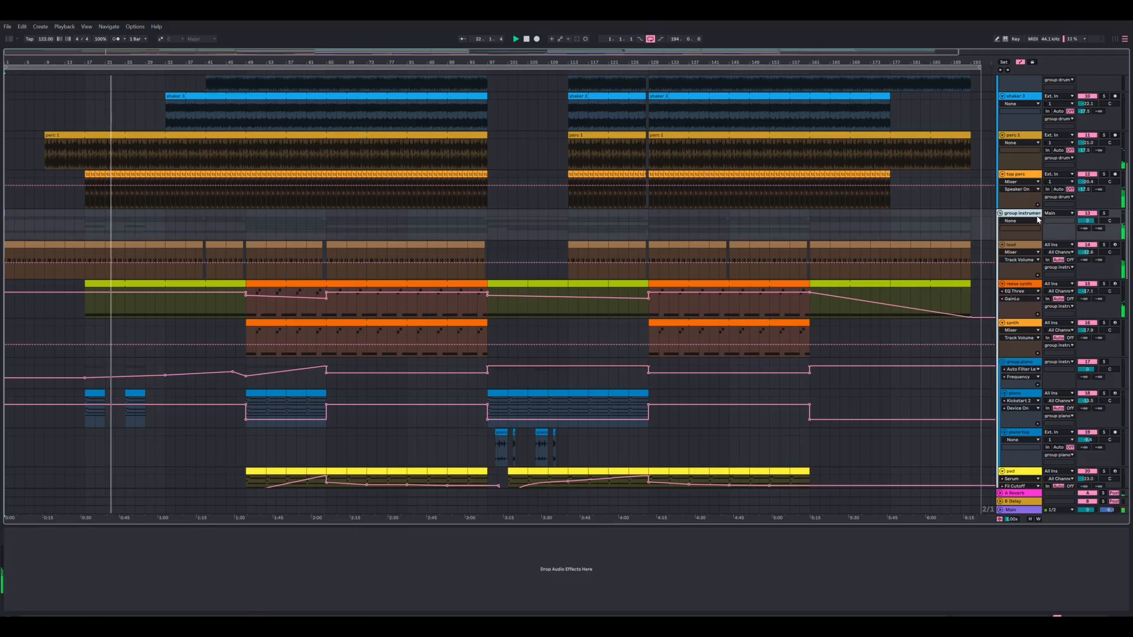
pyautogui.press('Down')
pyautogui.scroll(-4, 1037, 220)
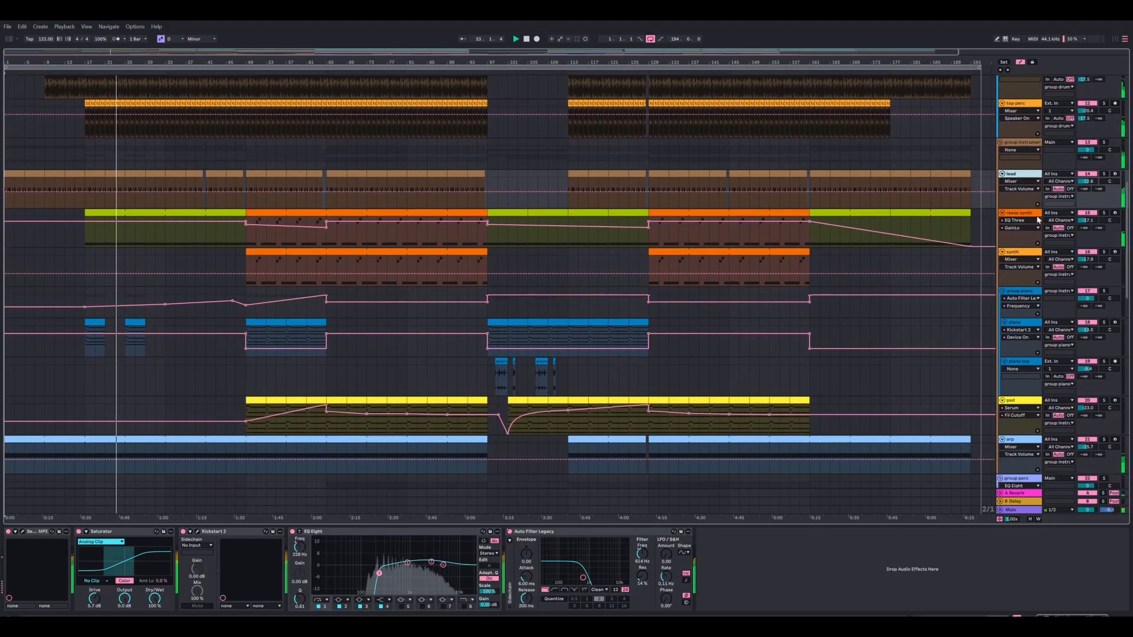
pyautogui.press('Down')
pyautogui.scroll(-5, 1038, 219)
pyautogui.press('Down')
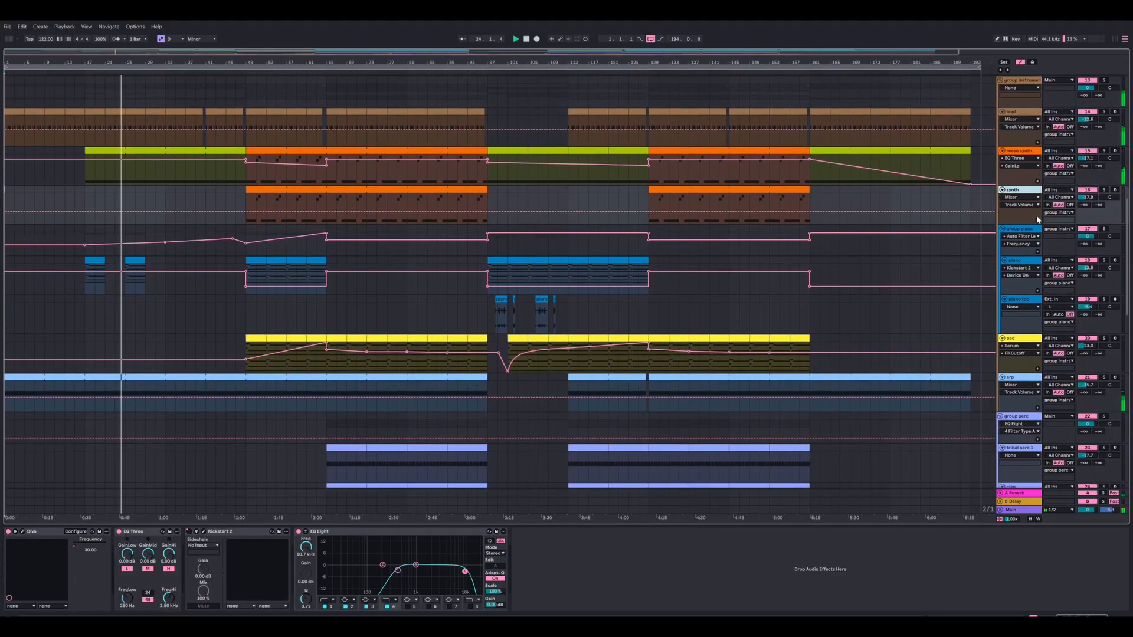
pyautogui.scroll(-1, 1038, 219)
# Step: Inspect the devices on the piano group and its two piano tracks, followed by the pad and arp tracks
pyautogui.press('Down')
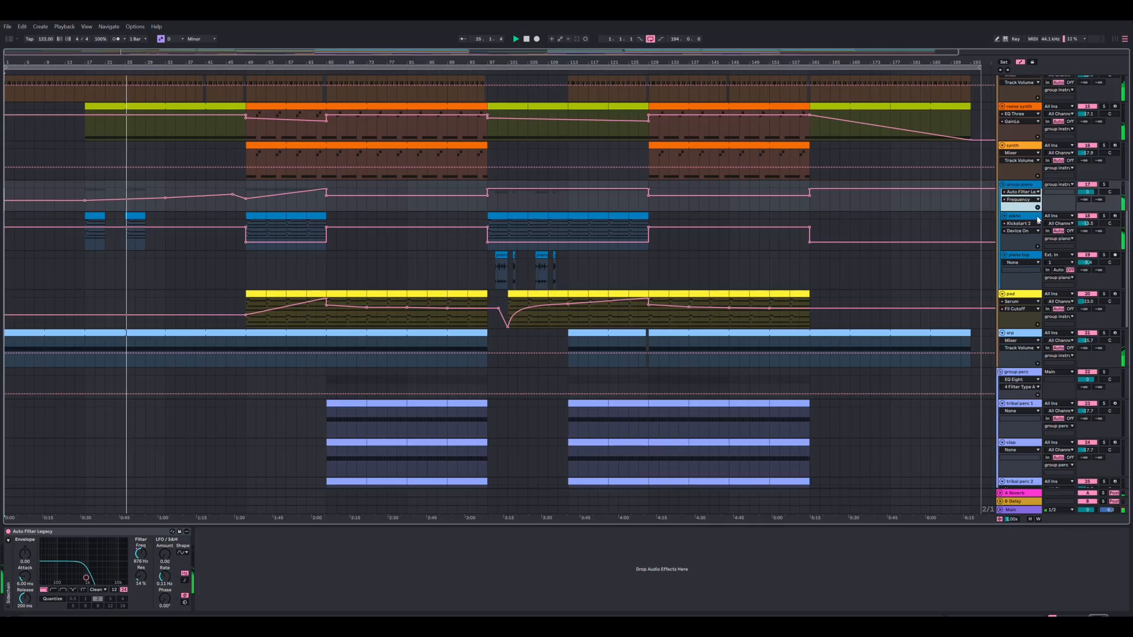
pyautogui.press('Down')
pyautogui.scroll(-4, 1038, 219)
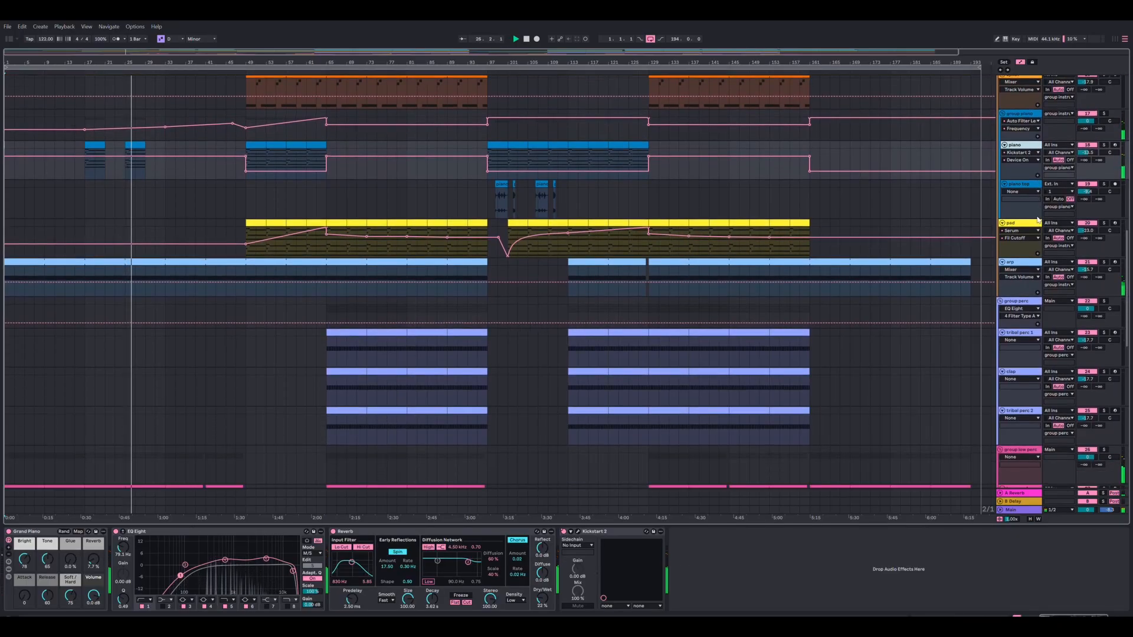
pyautogui.press('Down')
pyautogui.scroll(-3, 1038, 220)
pyautogui.press('Down')
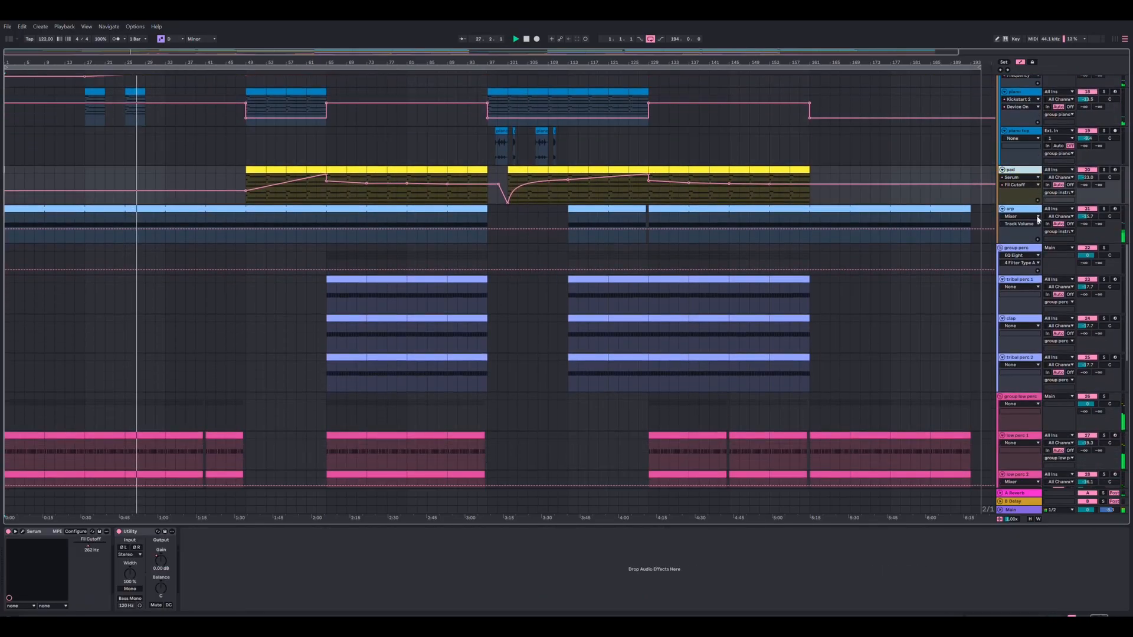
pyautogui.press('Down')
pyautogui.scroll(-4, 1038, 219)
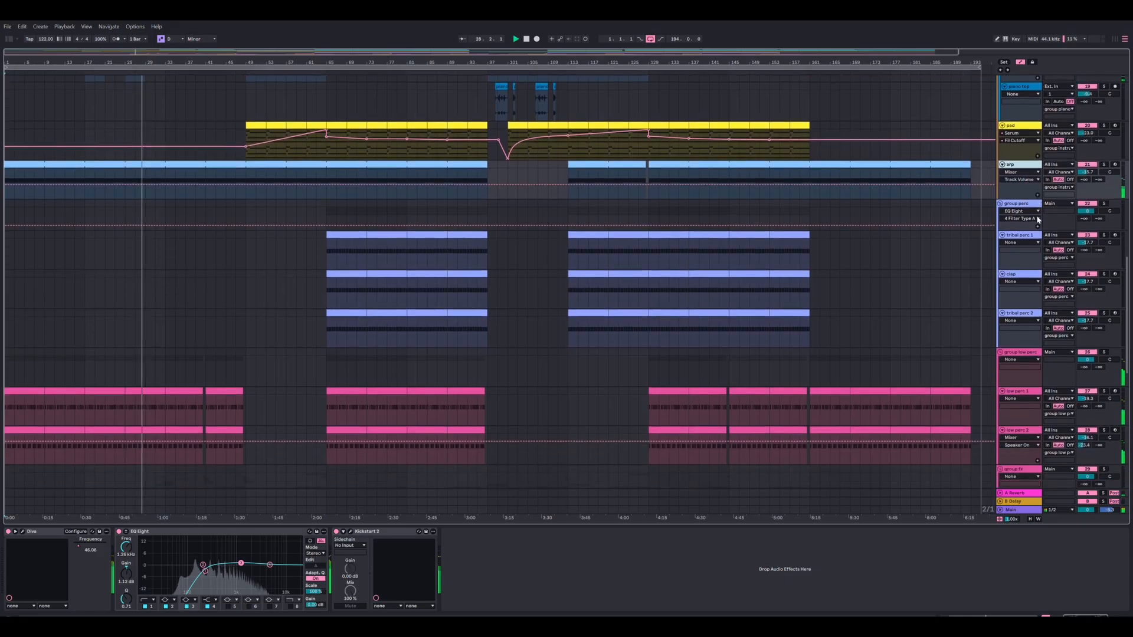
# Step: View the effects on the perc group and the devices of tribal perc 1, clap and tribal perc 2
pyautogui.press('Down')
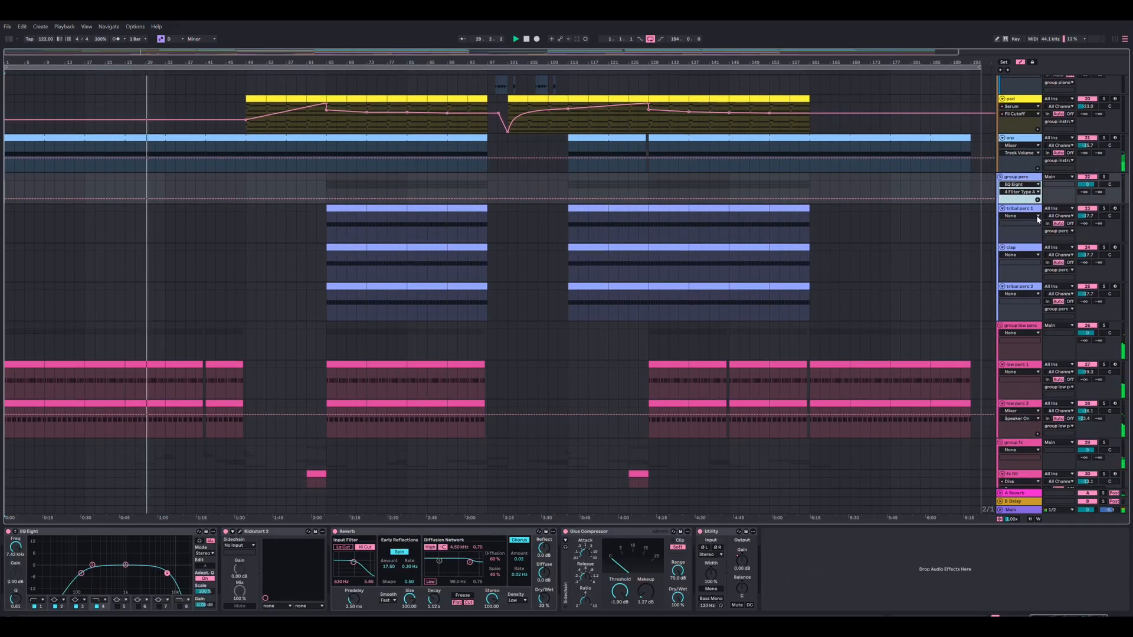
pyautogui.press('Down')
pyautogui.scroll(-4, 1038, 219)
pyautogui.press('Down')
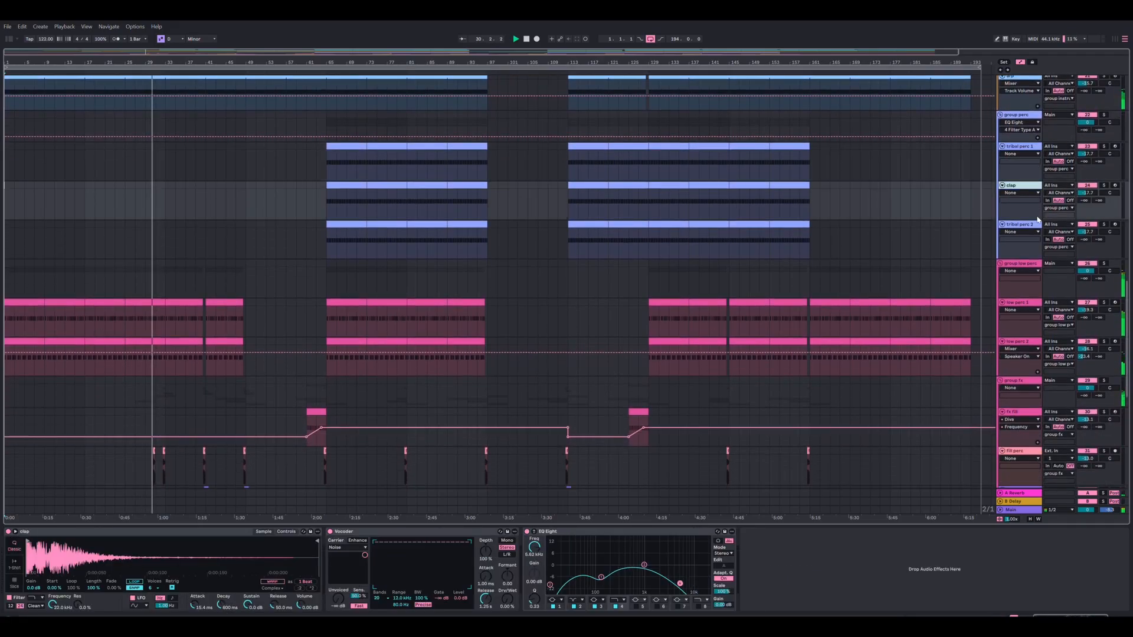
pyautogui.press('Down')
# Step: Examine the low perc group and the sampler and effect chains of low perc 1 and low perc 2
pyautogui.press('Down')
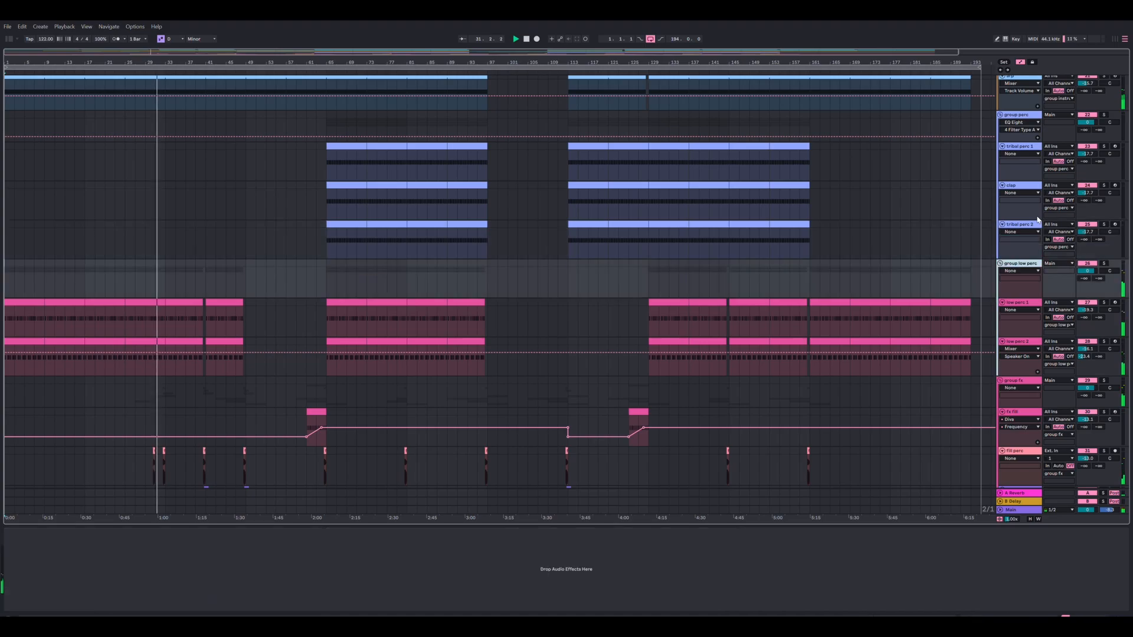
pyautogui.scroll(-4, 1038, 219)
pyautogui.press('Down')
pyautogui.scroll(-4, 1039, 221)
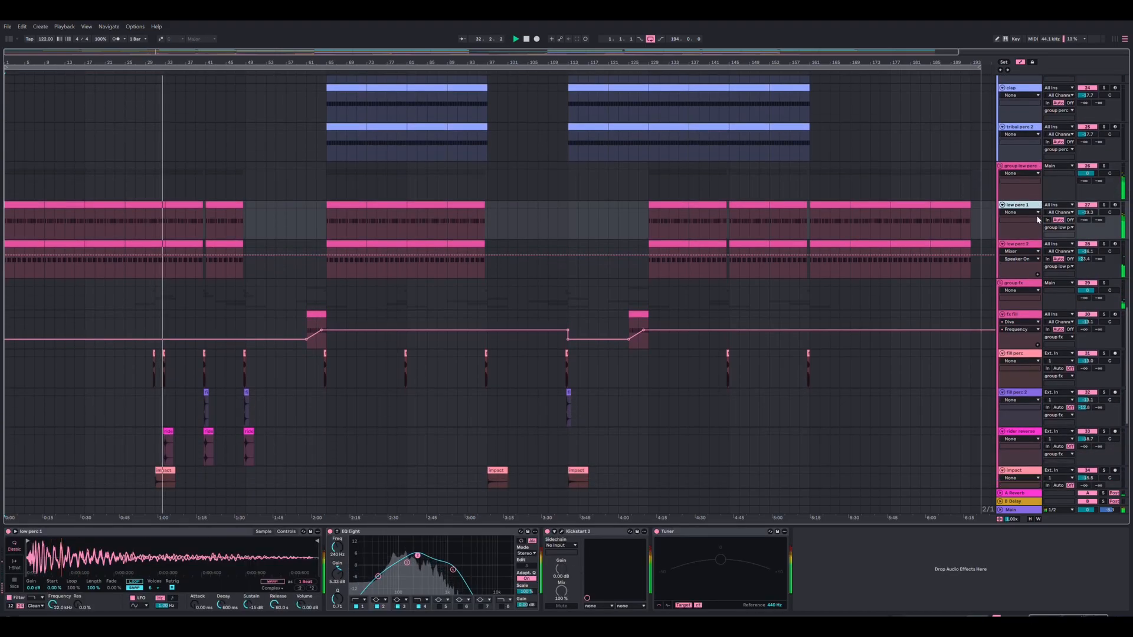
pyautogui.press('Down')
pyautogui.scroll(-4, 1039, 220)
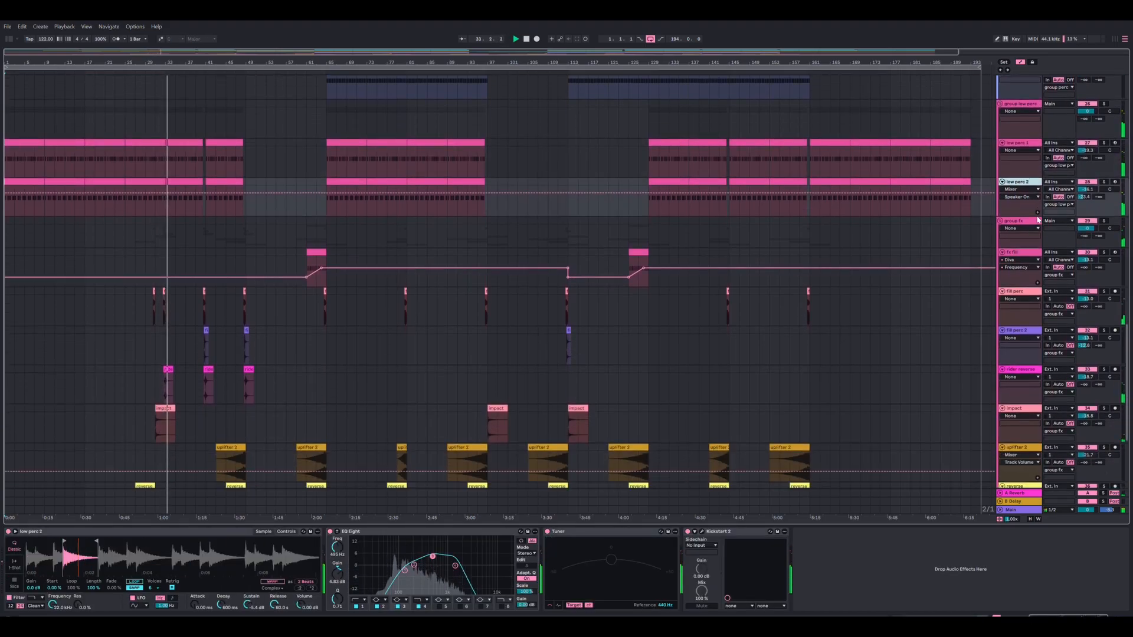
# Step: Go through the fx group and its fx fill, fill perc, fill perc 2 and riser reverse tracks to check their devices
pyautogui.press('Down')
pyautogui.scroll(-2, 1038, 219)
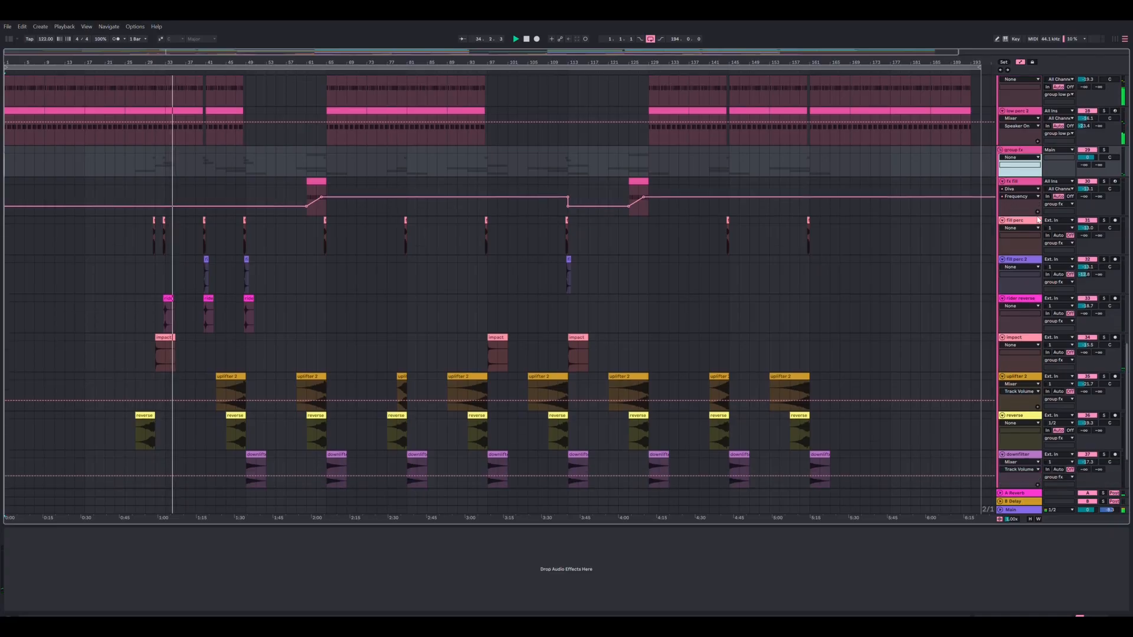
pyautogui.press('Down')
pyautogui.scroll(-2, 1038, 221)
pyautogui.press('Down')
pyautogui.scroll(-2, 1039, 221)
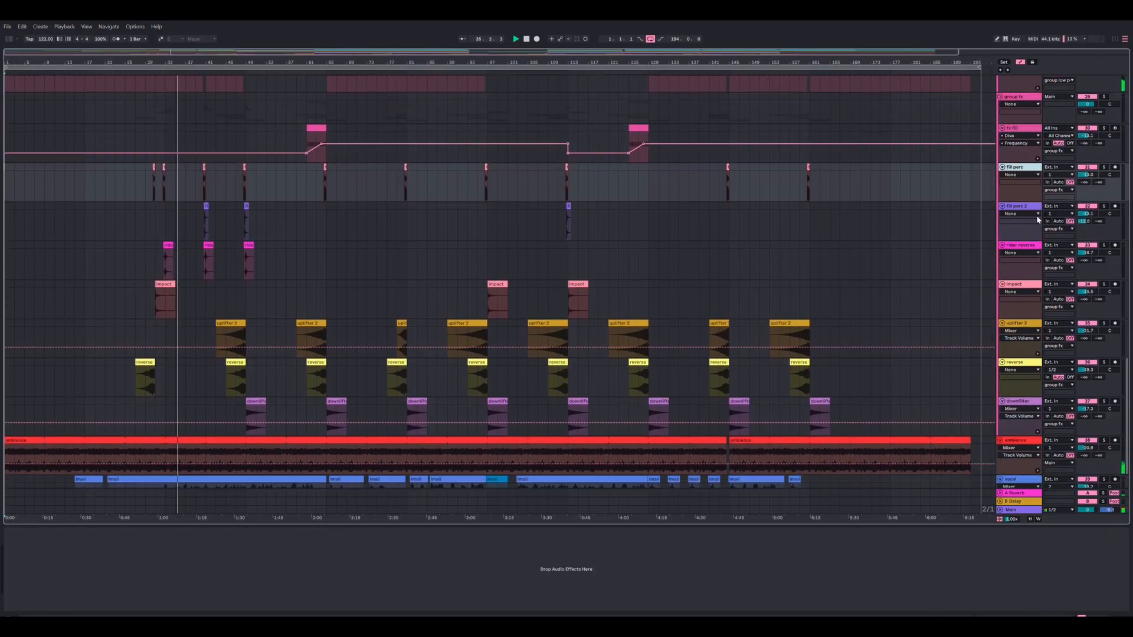
pyautogui.press('Down')
pyautogui.scroll(-1, 1039, 219)
pyautogui.press('Down')
pyautogui.scroll(-1, 1038, 220)
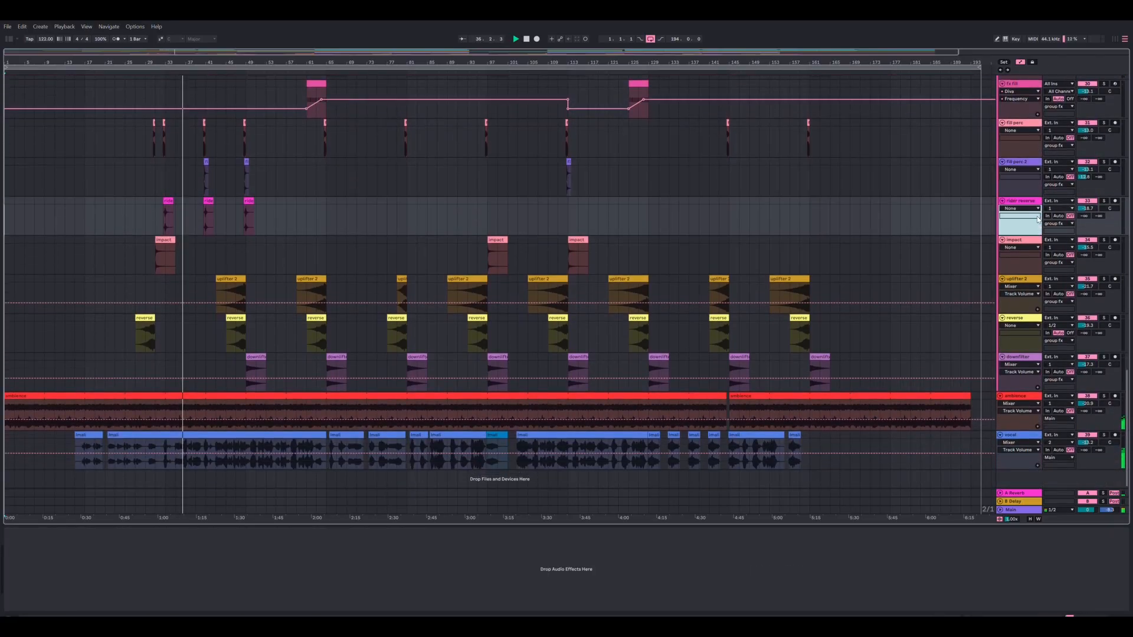
# Step: Check the devices on the impact, uplifter 2, reverse and downlifter tracks
pyautogui.press('Down')
pyautogui.press('Down')
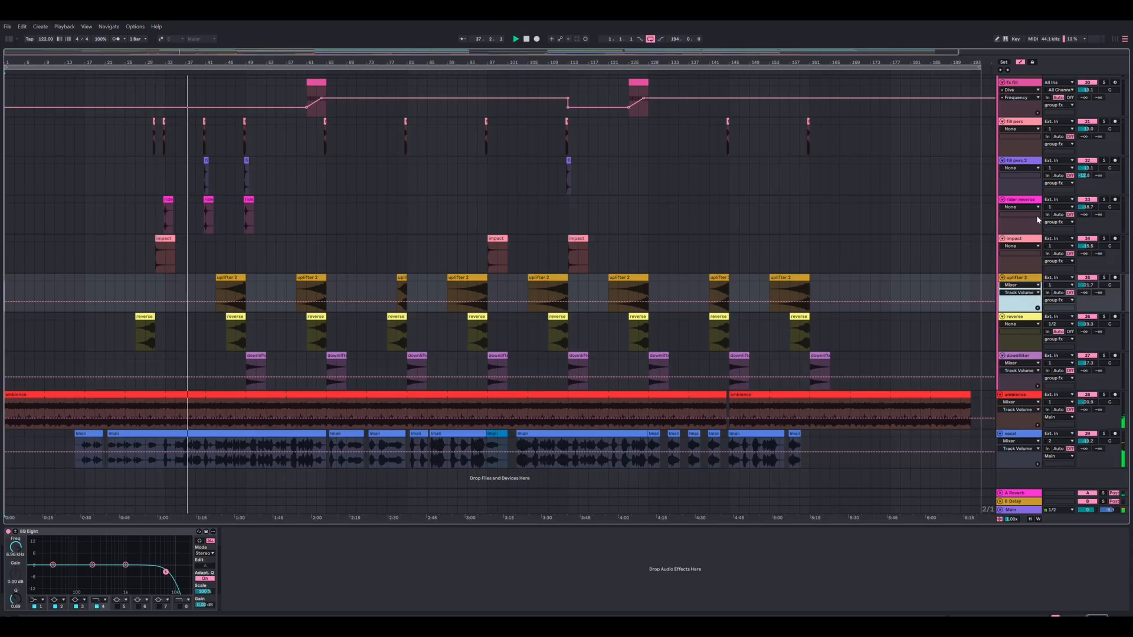
pyautogui.press('Down')
pyautogui.press('Down')
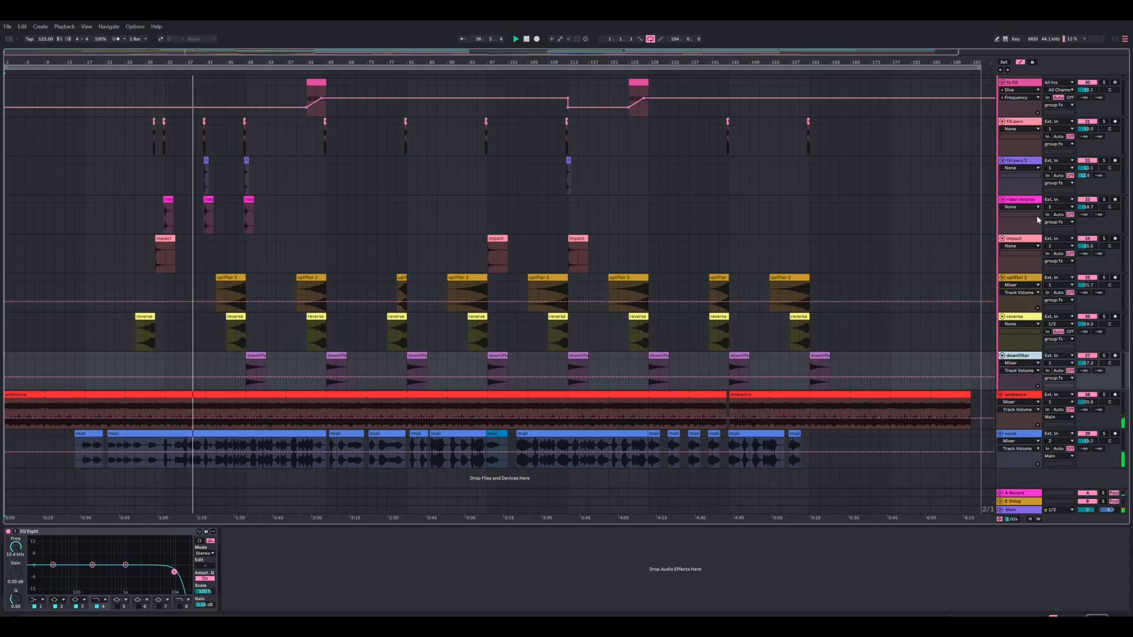
# Step: View the effect chains of the ambience and vocal tracks, the Reverb and Delay returns, and the Main track
pyautogui.press('Down')
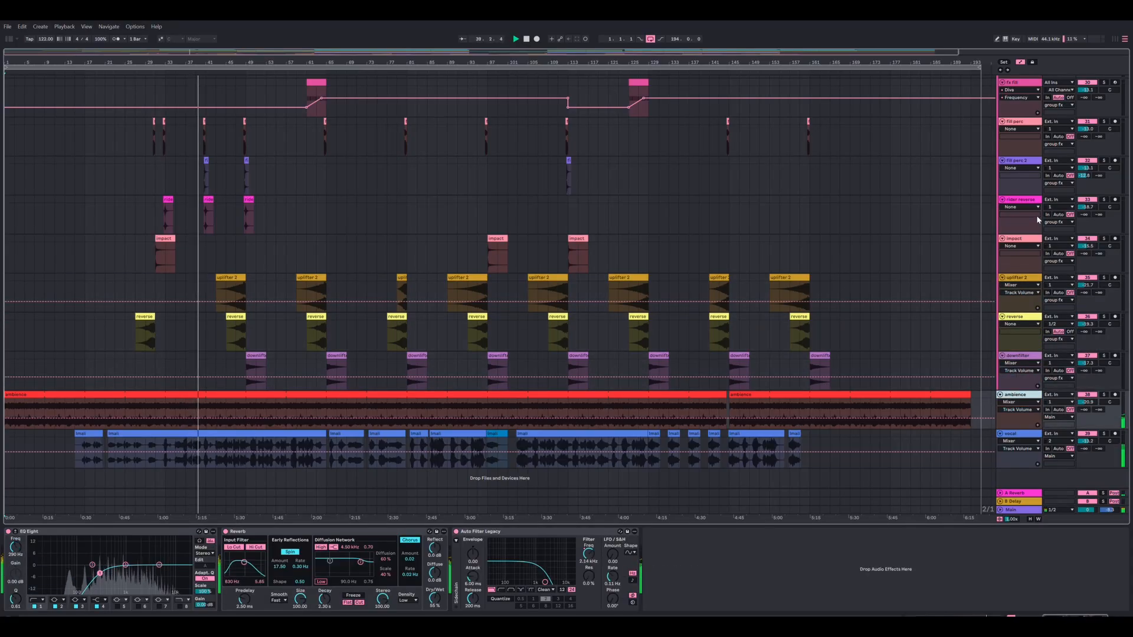
pyautogui.press('Down')
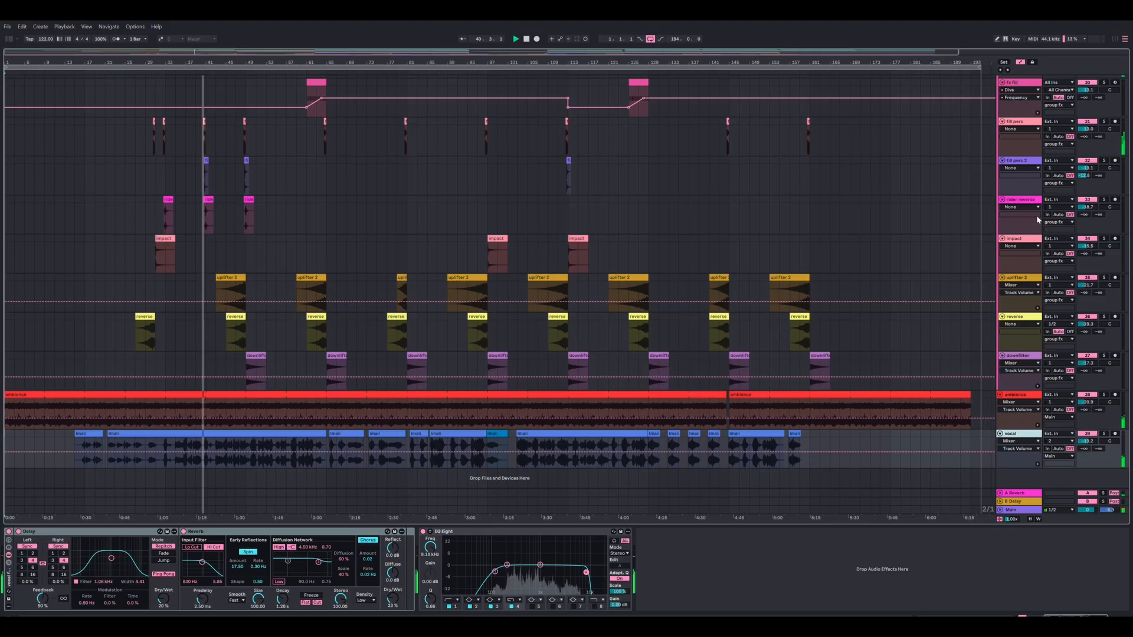
pyautogui.press('Down')
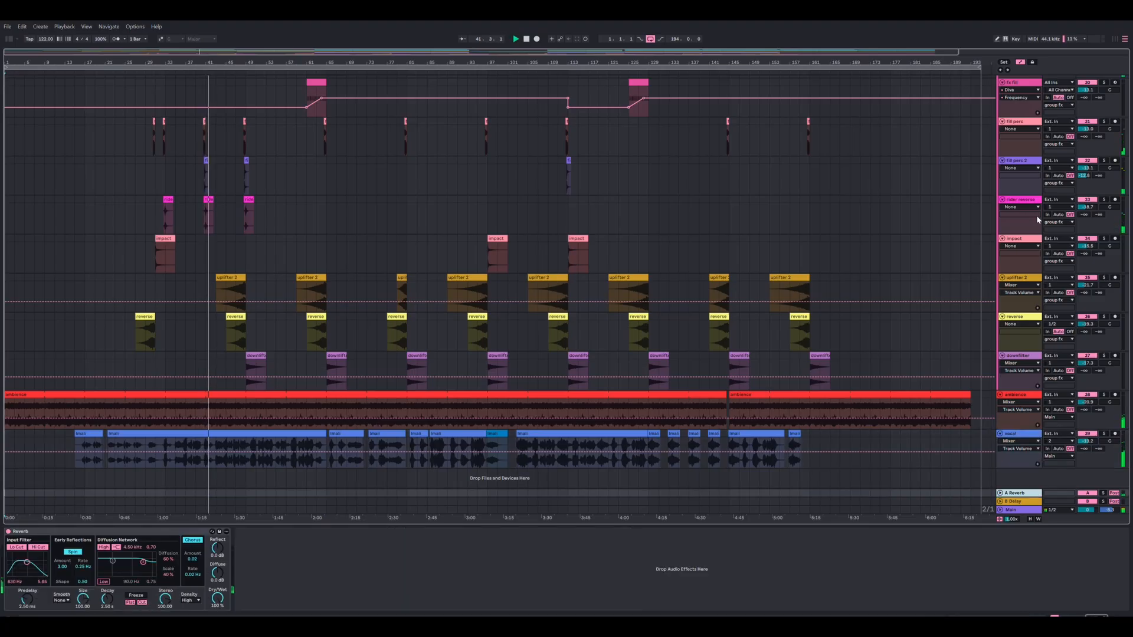
pyautogui.press('Down')
pyautogui.press('Down')
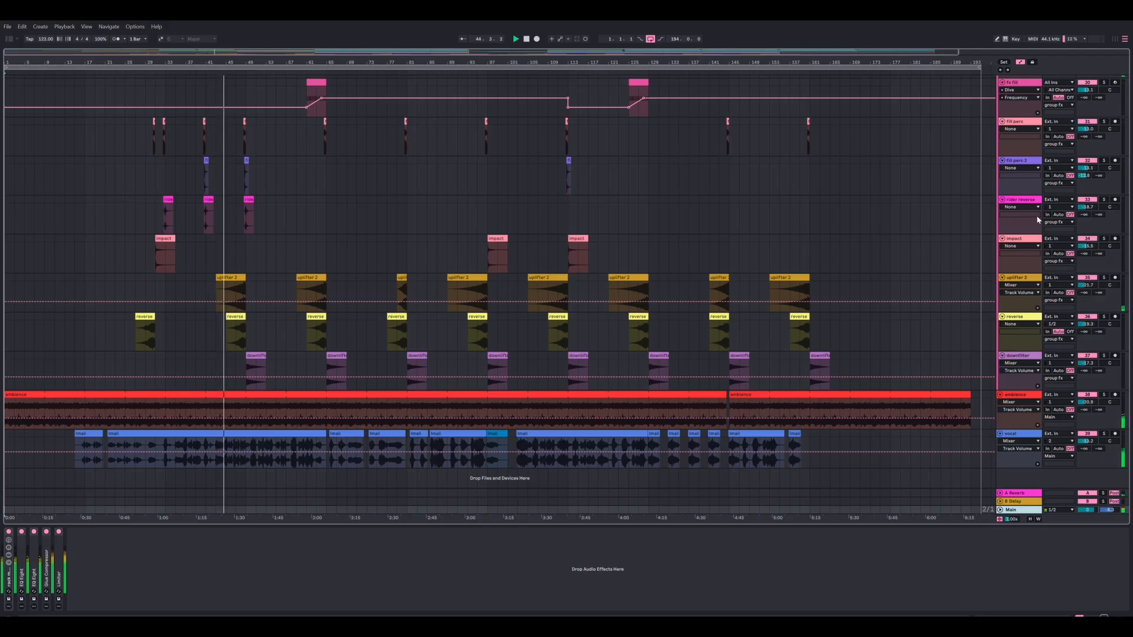
# Step: Return to the vocal track and open its long clip starting at about bar 21 to view the sample waveform
pyautogui.press('Up')
pyautogui.press('Up')
pyautogui.press('Up')
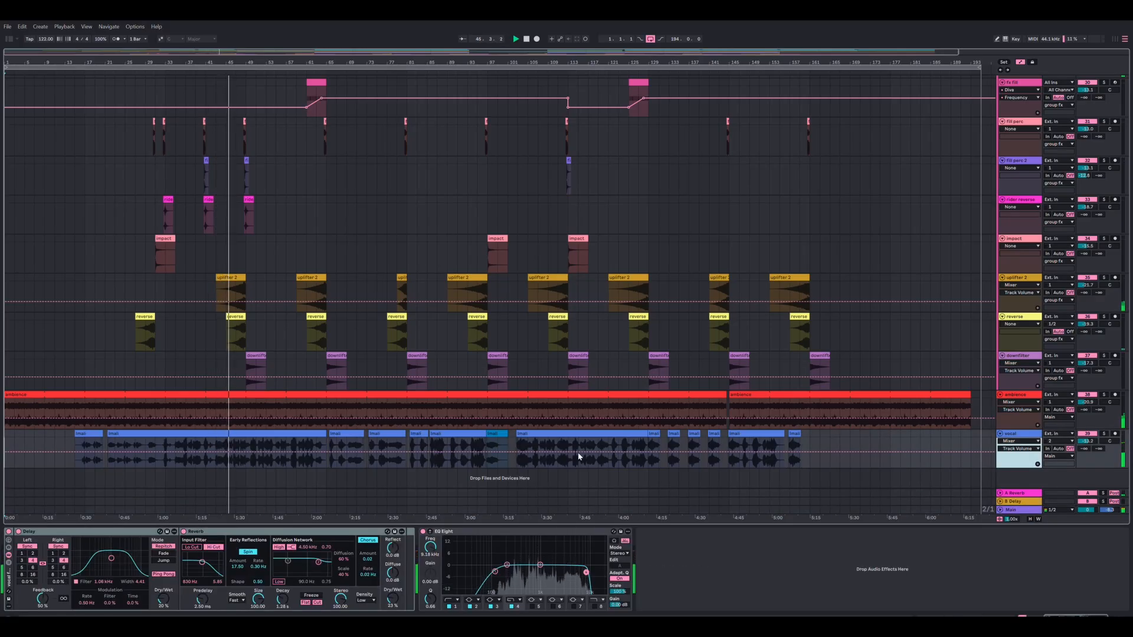
pyautogui.doubleClick(270, 449)
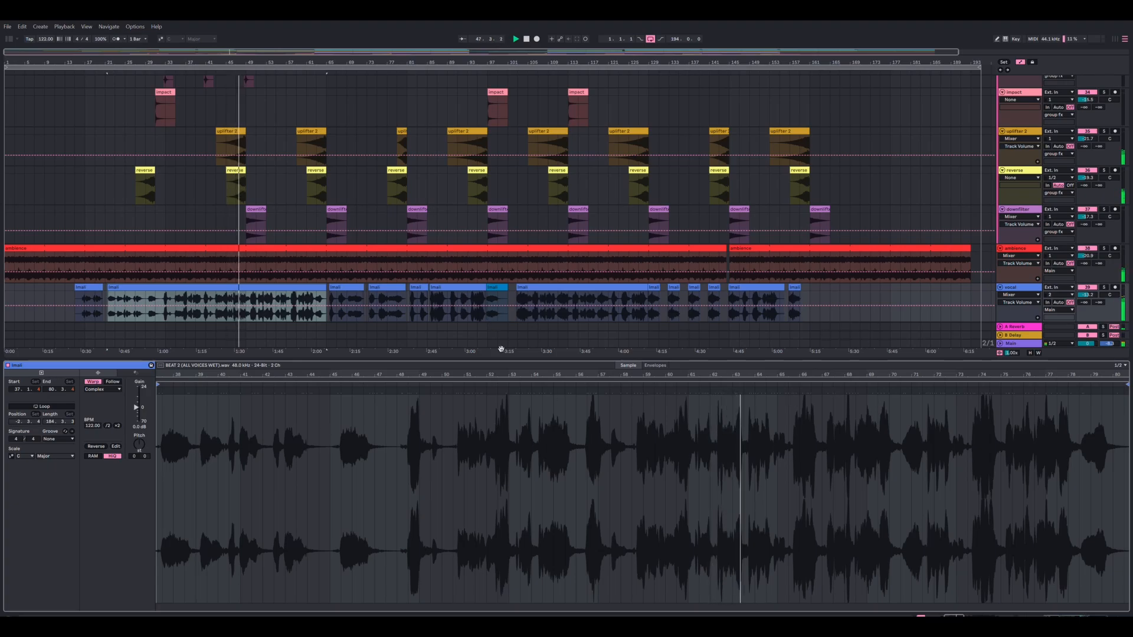
# Step: Open the first ambience clip to view its waveform and the first arp clip to view its MIDI notes
pyautogui.click(279, 245)
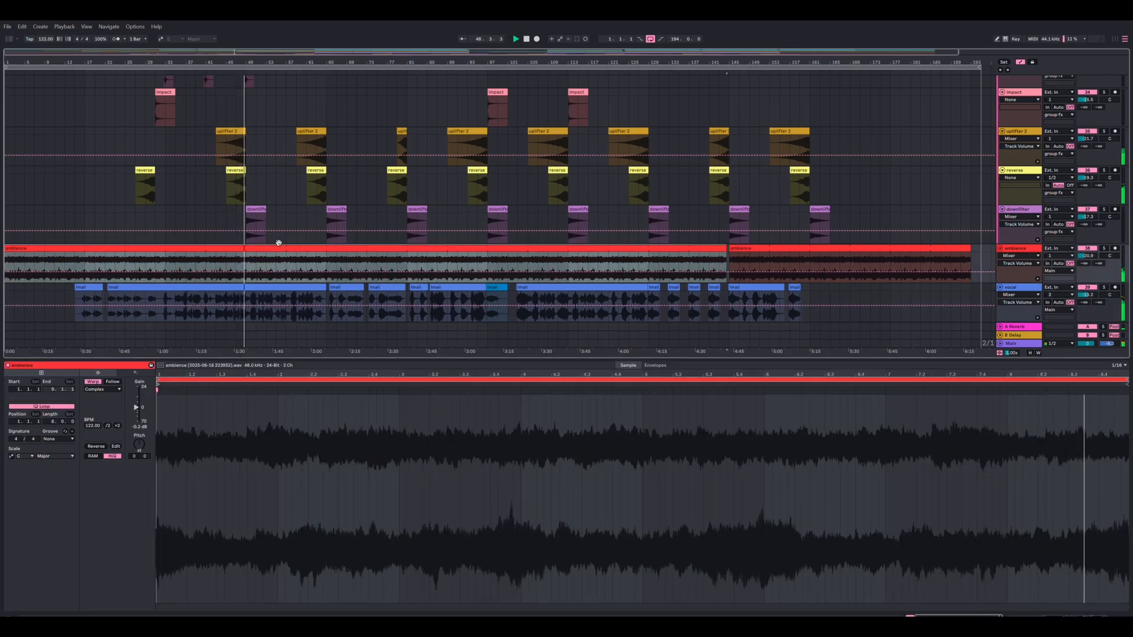
pyautogui.scroll(5, 338, 244)
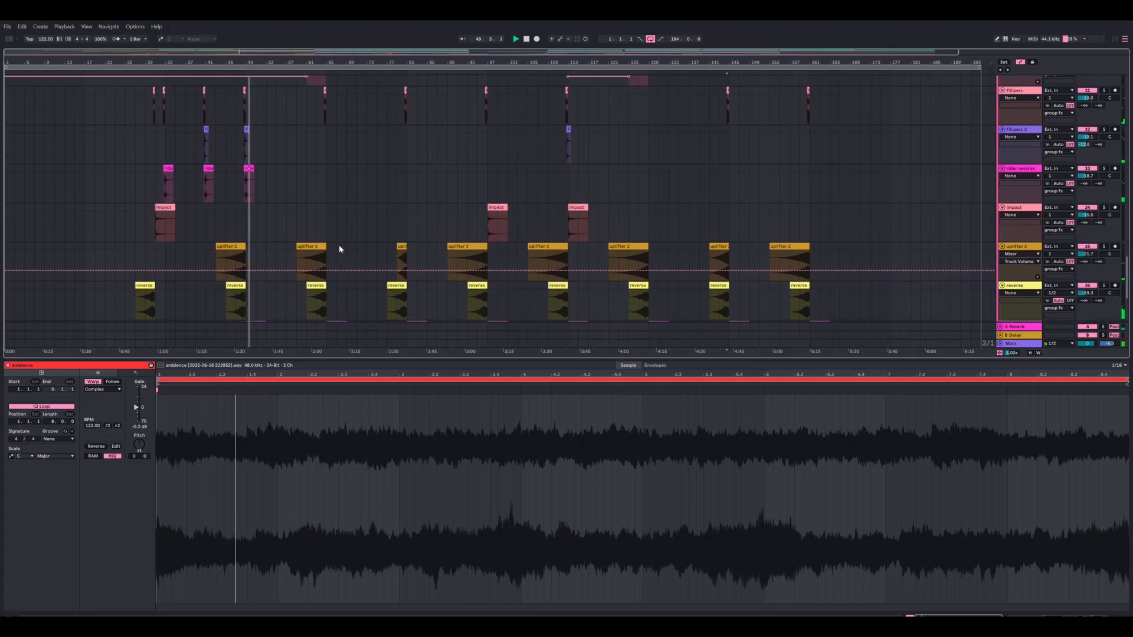
pyautogui.scroll(5, 339, 249)
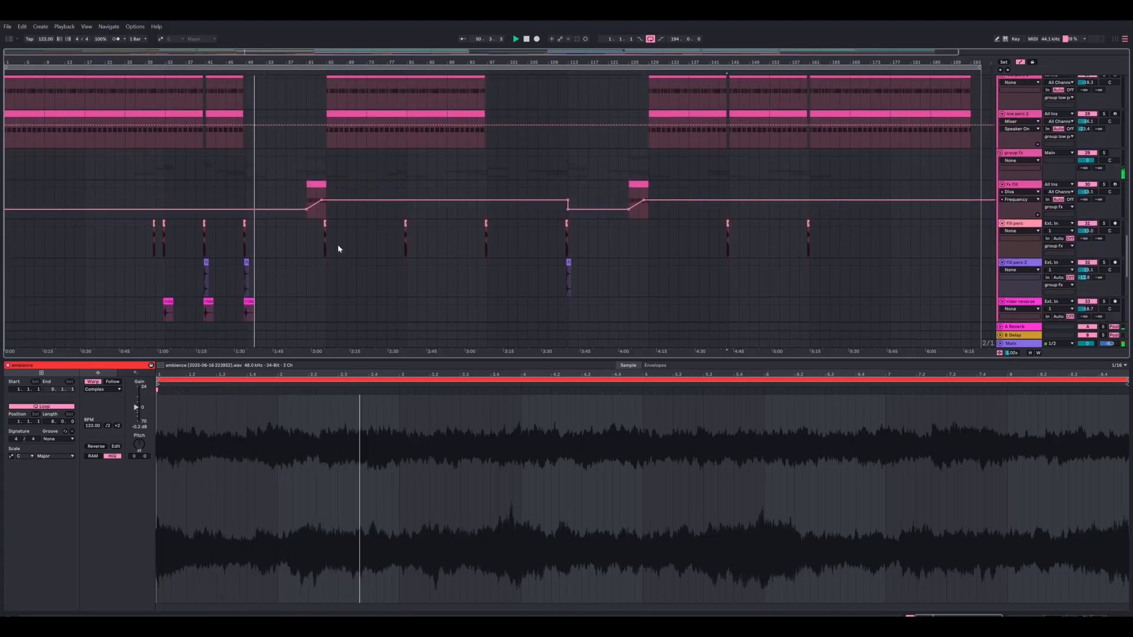
pyautogui.scroll(5, 338, 249)
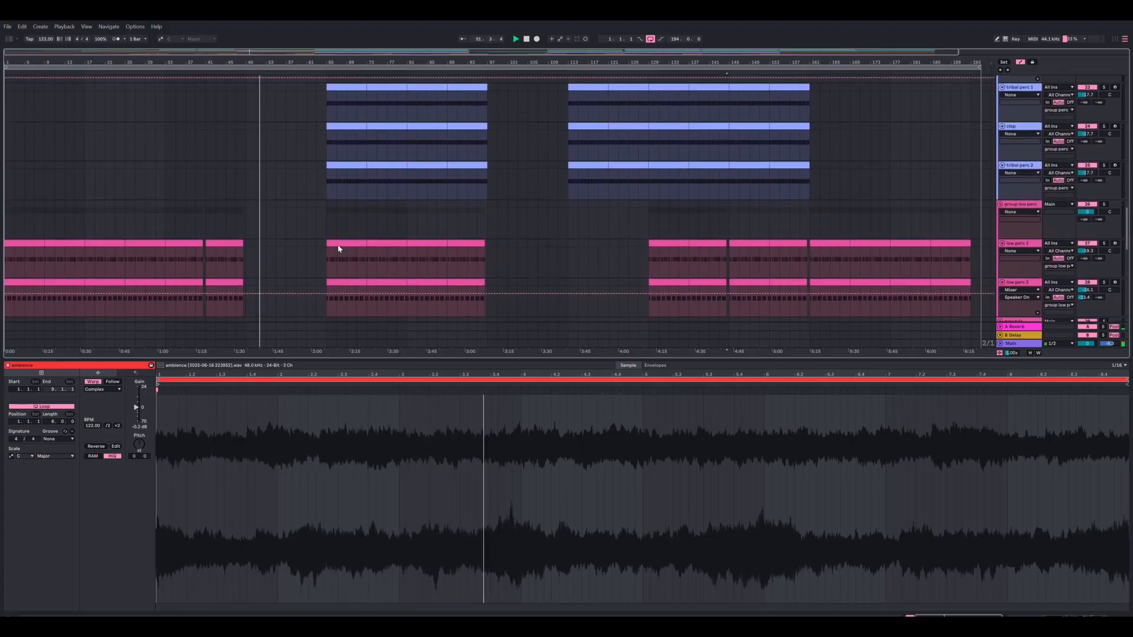
pyautogui.scroll(5, 338, 249)
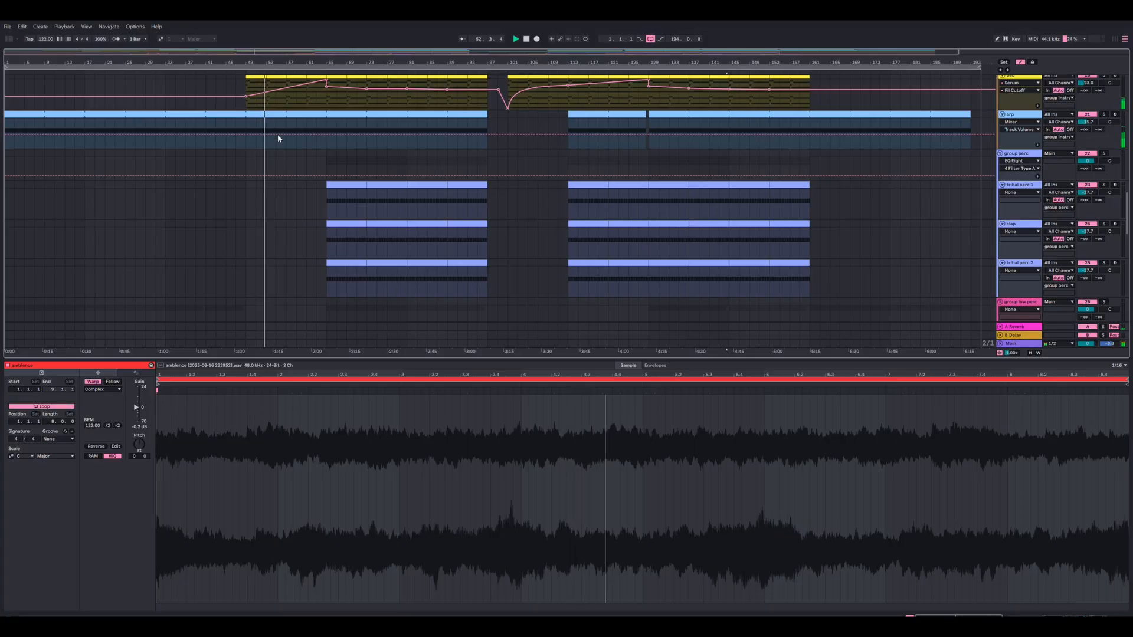
pyautogui.click(275, 121)
# Step: View the MIDI notes of a pad clip and a piano clip in the section starting at about bar 49
pyautogui.scroll(3, 305, 188)
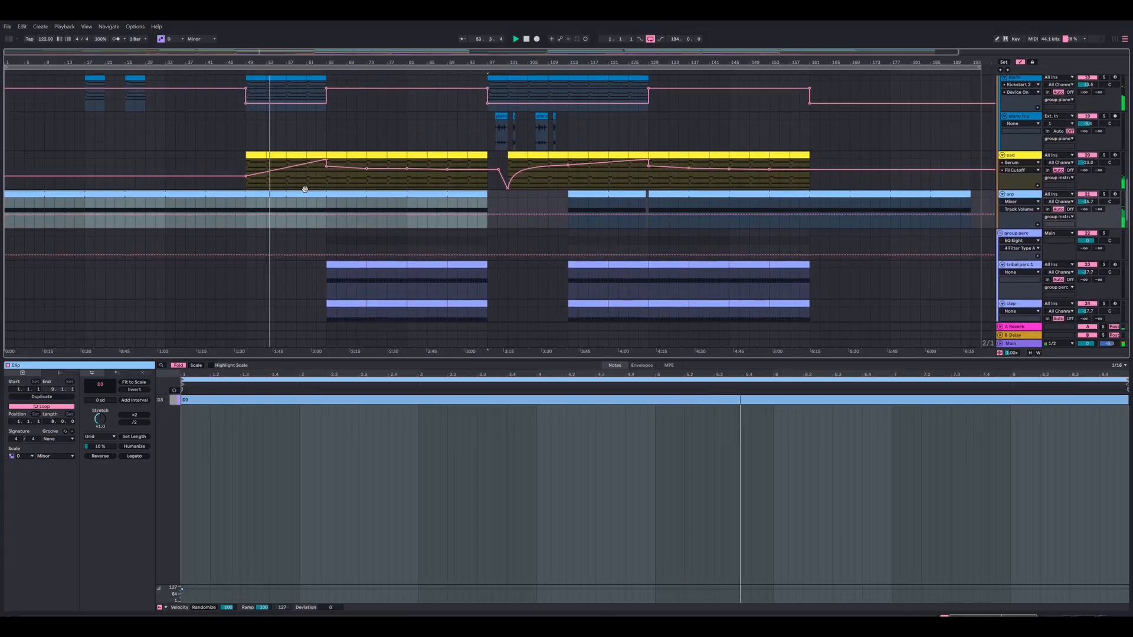
pyautogui.click(282, 154)
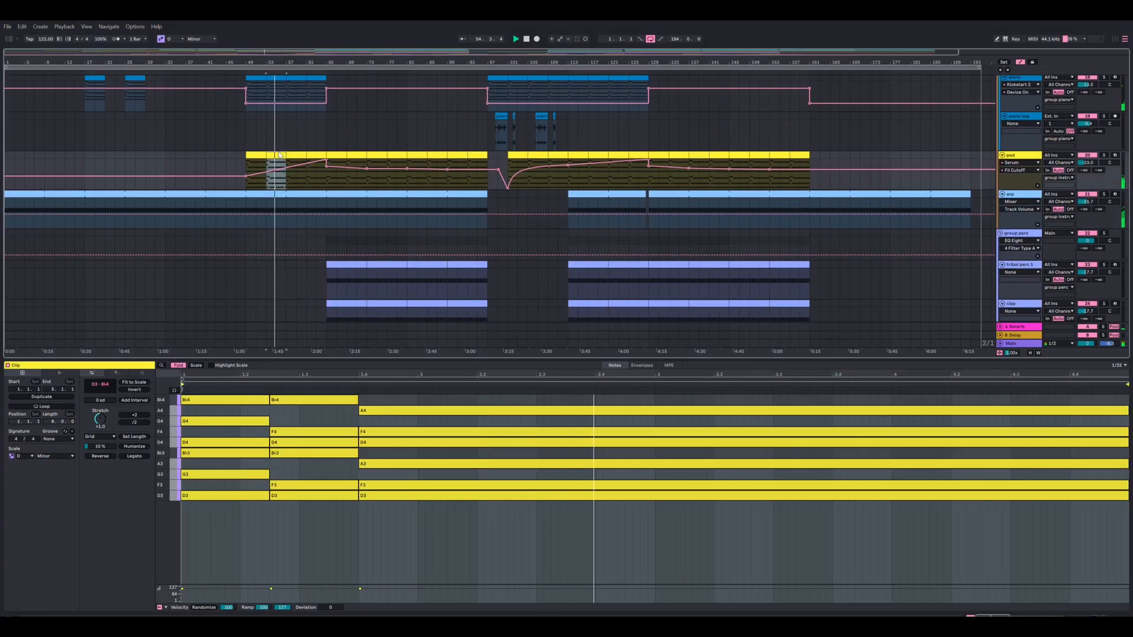
pyautogui.scroll(2, 451, 237)
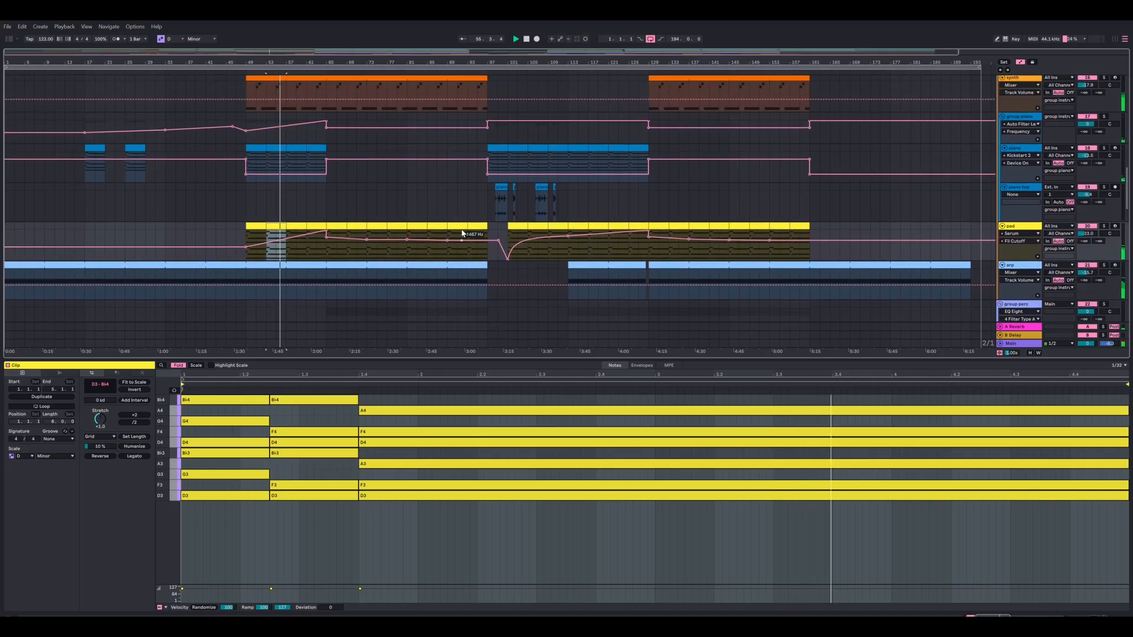
pyautogui.click(294, 144)
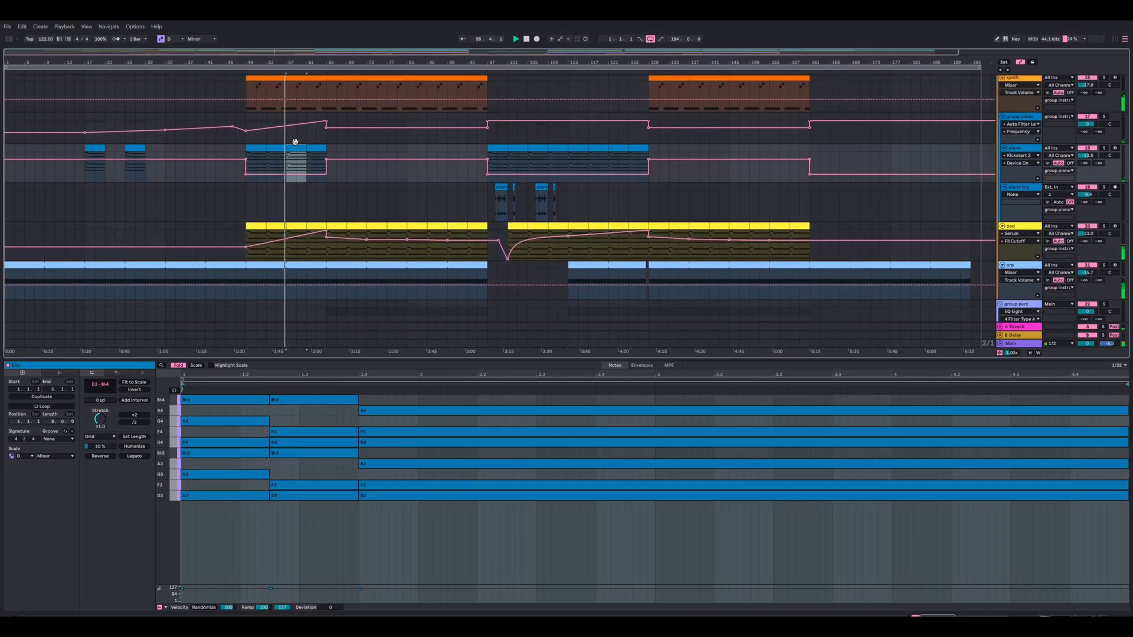
# Step: Go through the synth, reese synth and lead clips before bar 65 to view their MIDI notes
pyautogui.scroll(3, 364, 208)
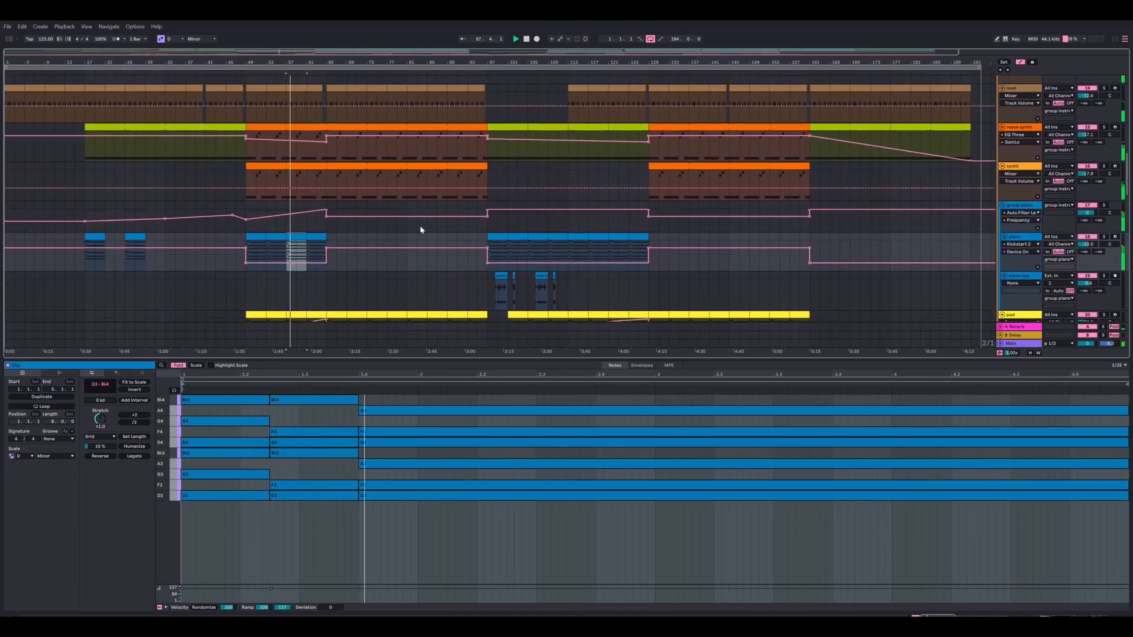
pyautogui.click(312, 189)
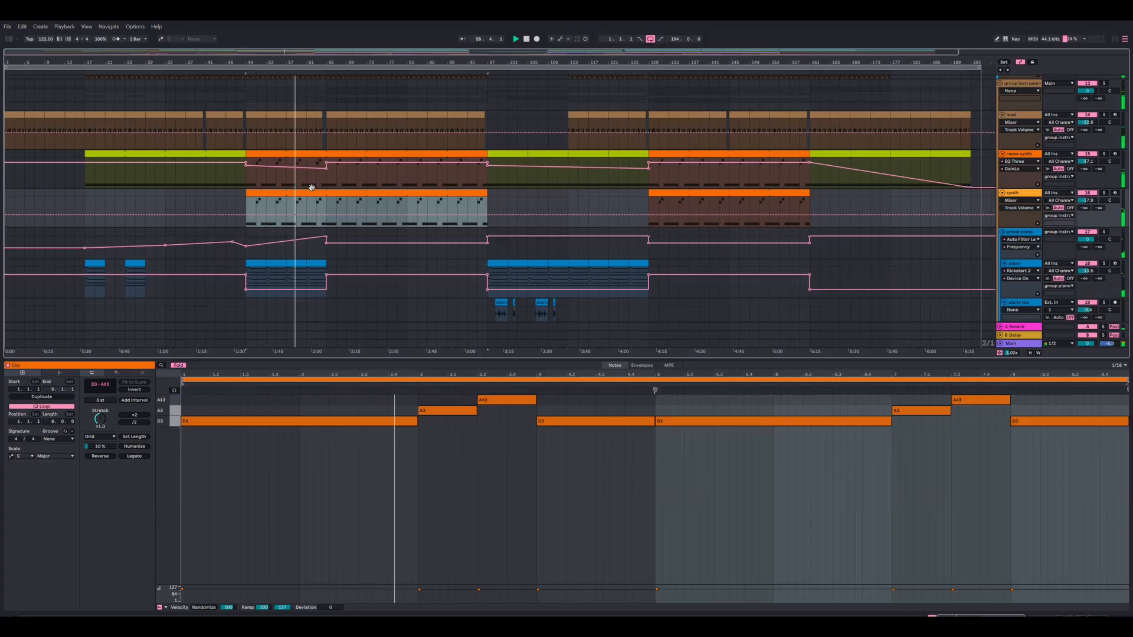
pyautogui.scroll(2, 322, 195)
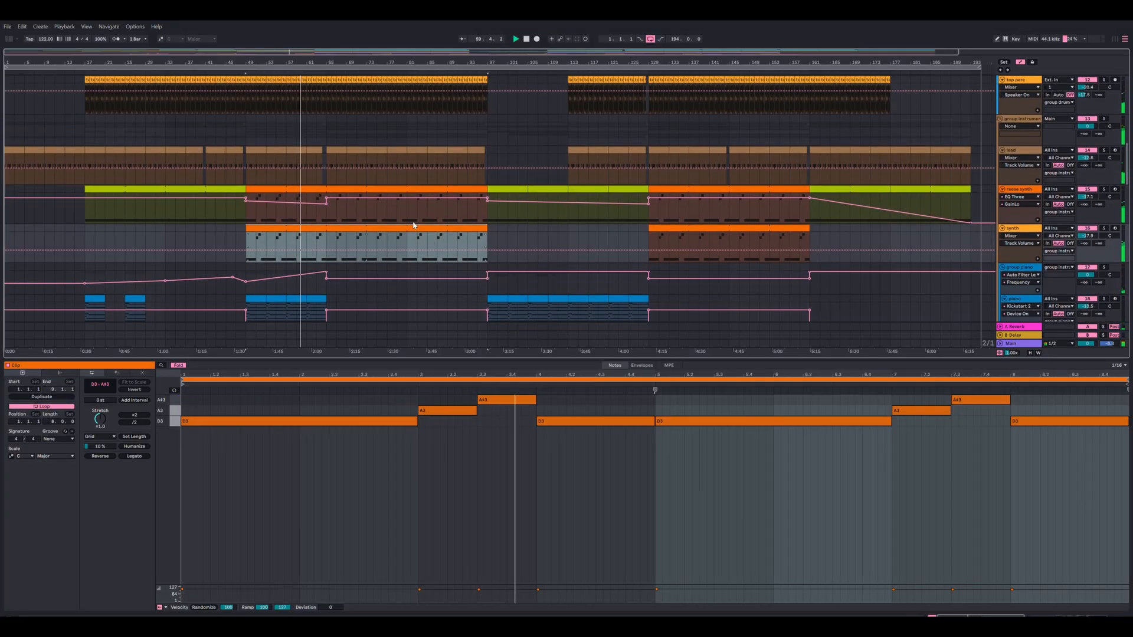
pyautogui.click(318, 194)
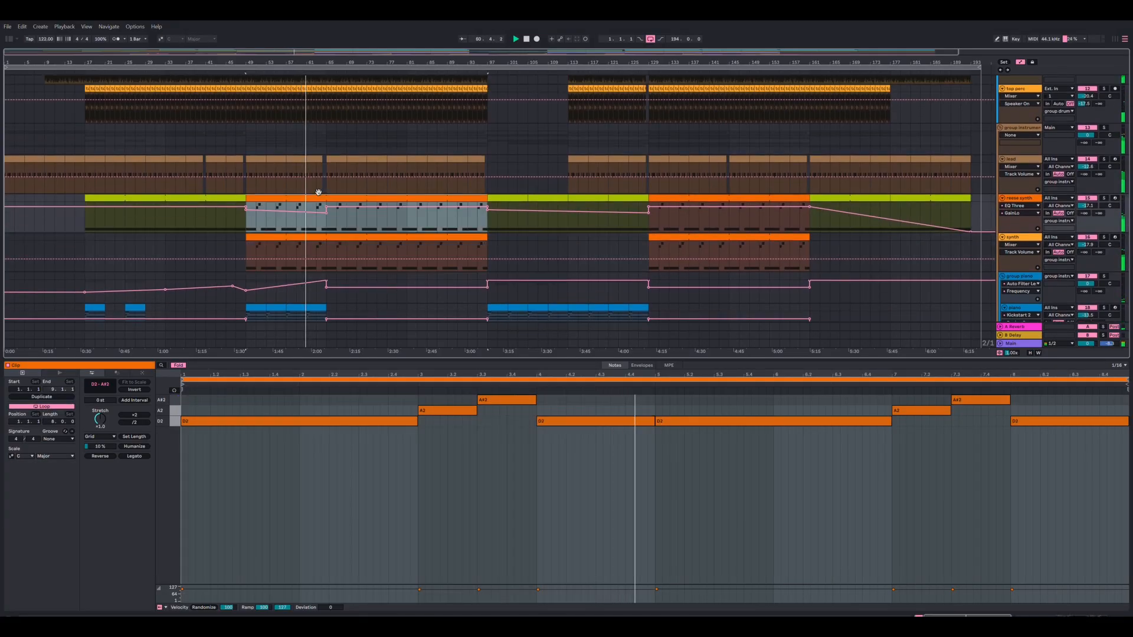
pyautogui.click(318, 161)
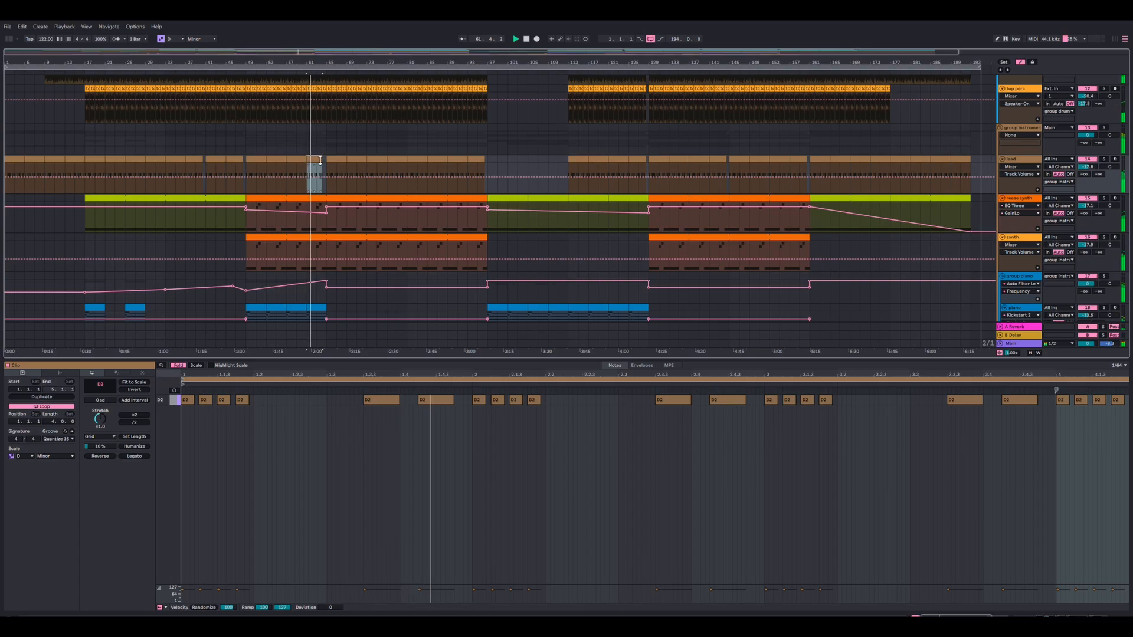
# Step: Open a top perc clip and the first perc 1 clip to view their sample waveforms
pyautogui.scroll(4, 369, 172)
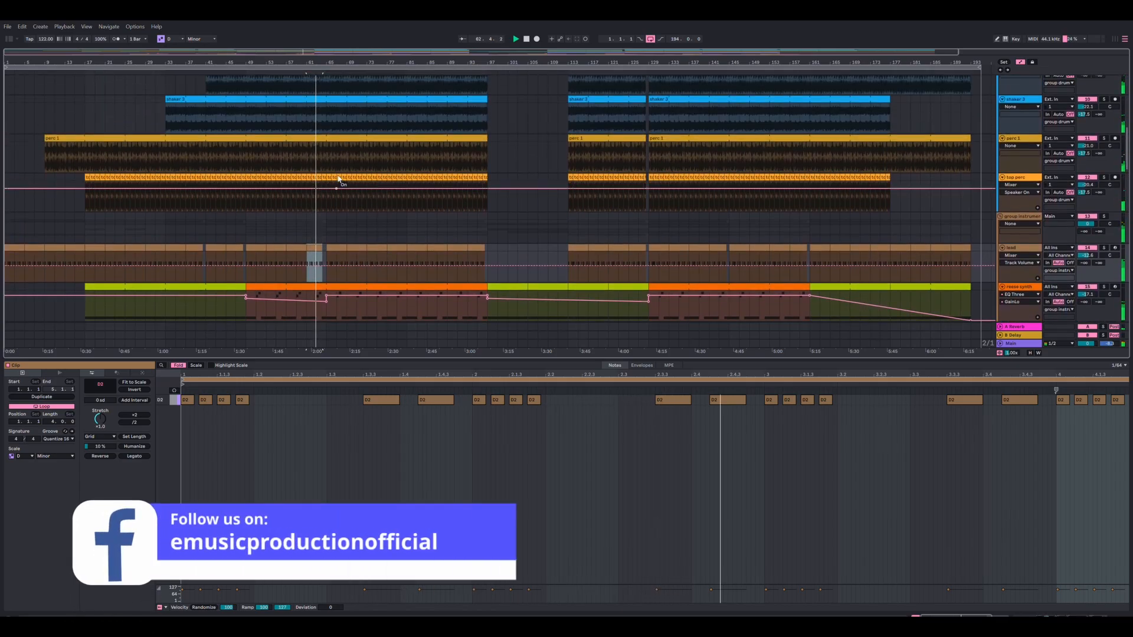
pyautogui.click(322, 177)
pyautogui.scroll(1, 333, 174)
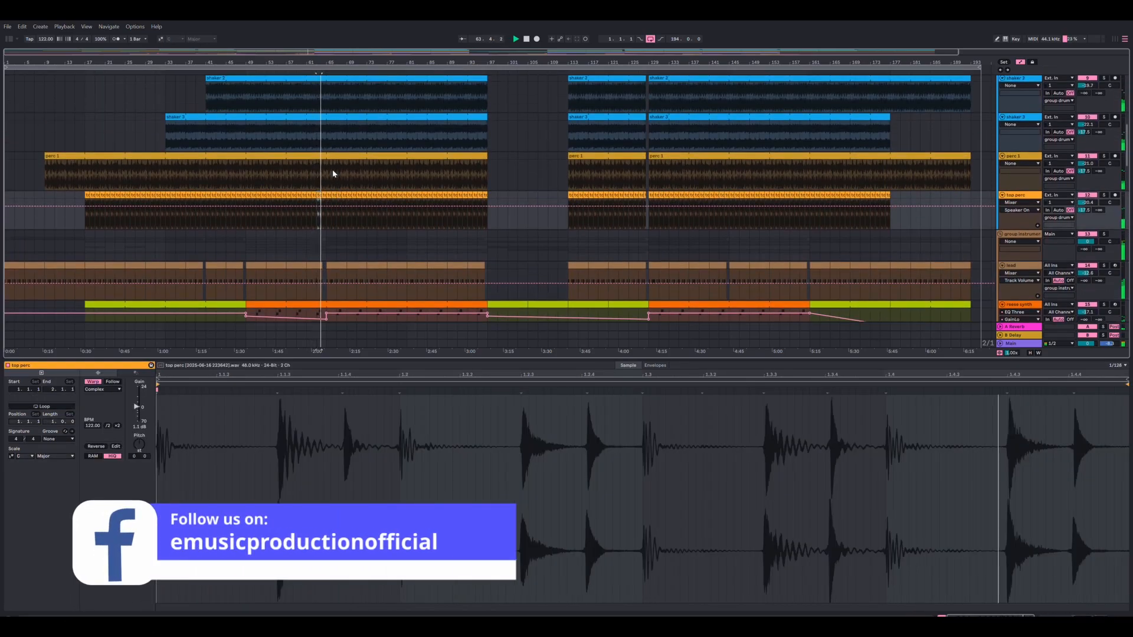
pyautogui.click(332, 172)
# Step: Go through the shaker clips from shaker 3 up to shaker to view their sample waveforms
pyautogui.scroll(1, 366, 177)
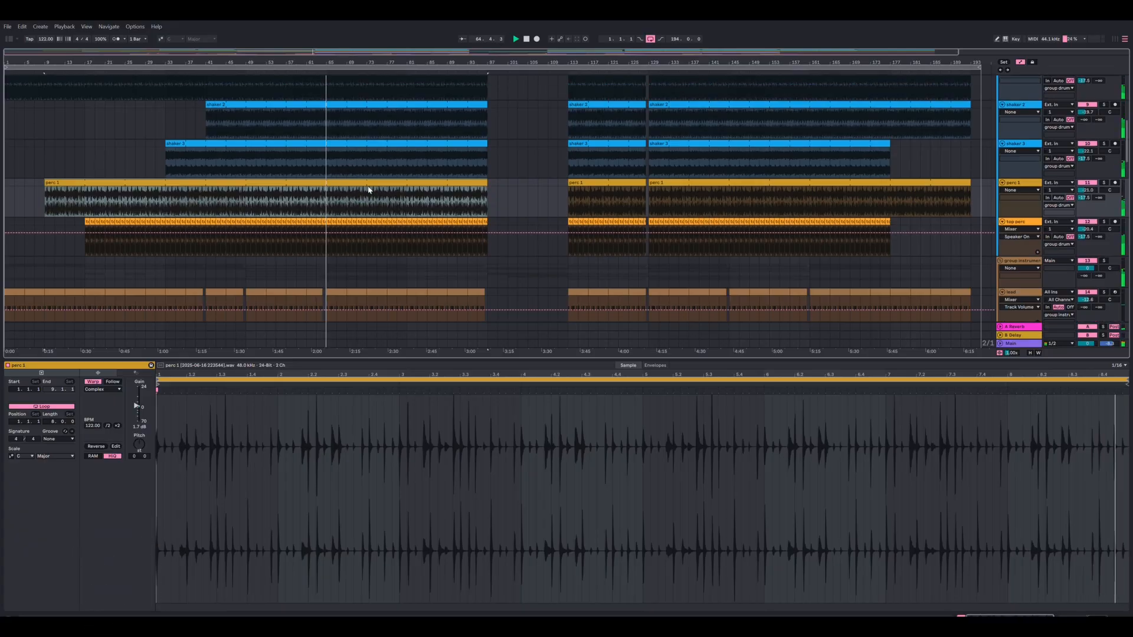
pyautogui.scroll(1, 371, 191)
pyautogui.scroll(1, 370, 191)
pyautogui.click(345, 203)
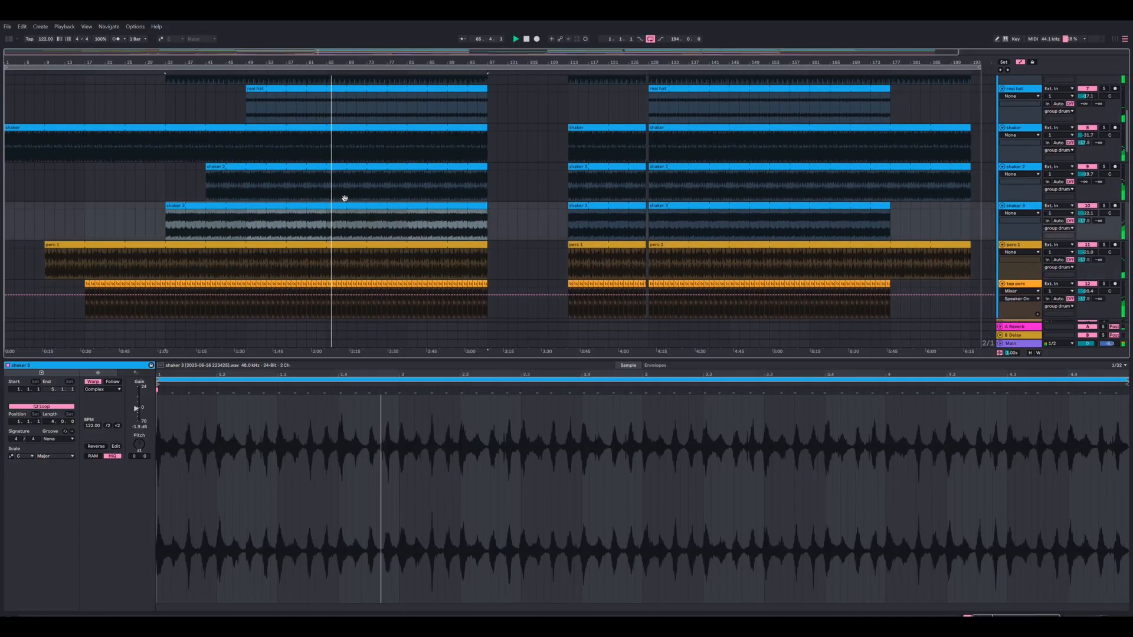
pyautogui.scroll(3, 345, 198)
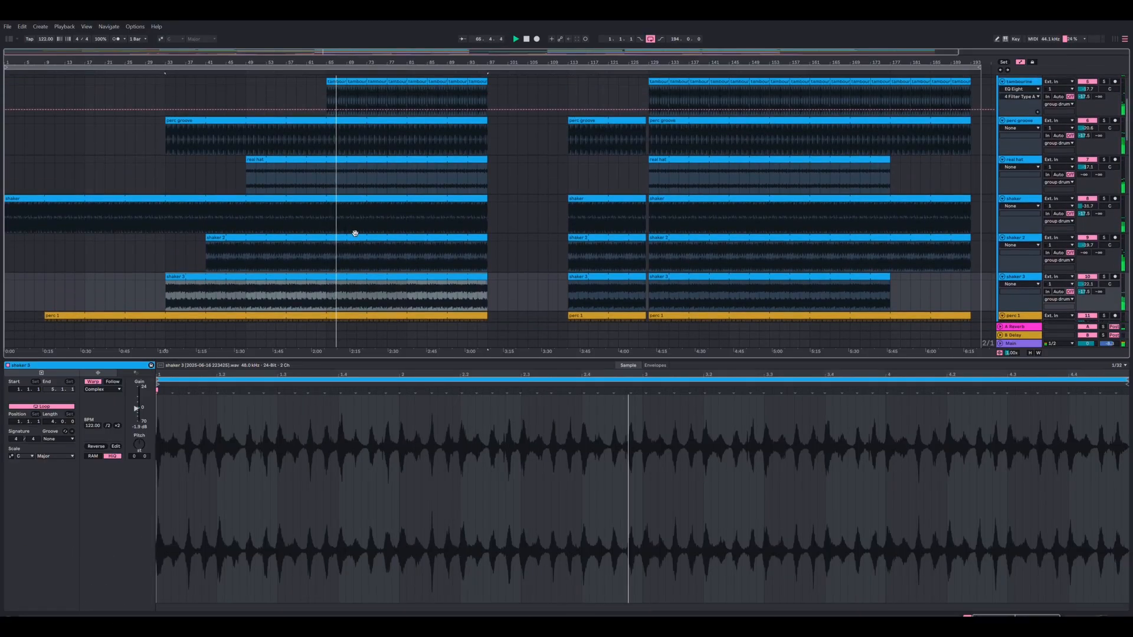
pyautogui.click(355, 233)
pyautogui.scroll(1, 354, 232)
pyautogui.click(357, 223)
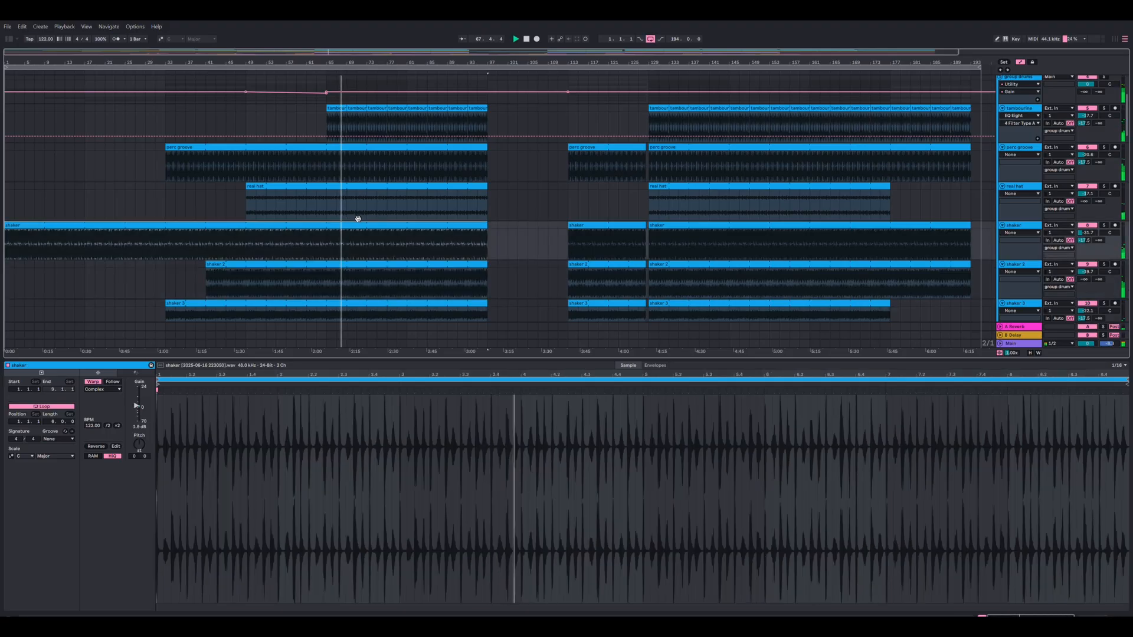
# Step: View the waveform of a kick clip and the MIDI notes of the bass clip starting at about bar 65
pyautogui.scroll(4, 357, 221)
pyautogui.scroll(1, 356, 221)
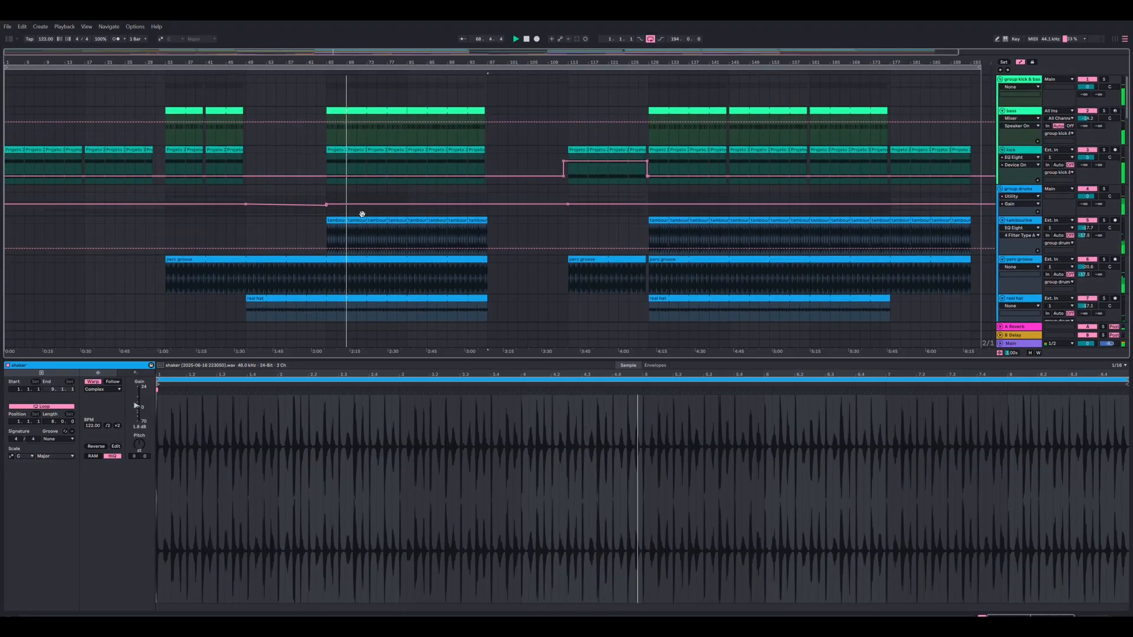
pyautogui.click(364, 146)
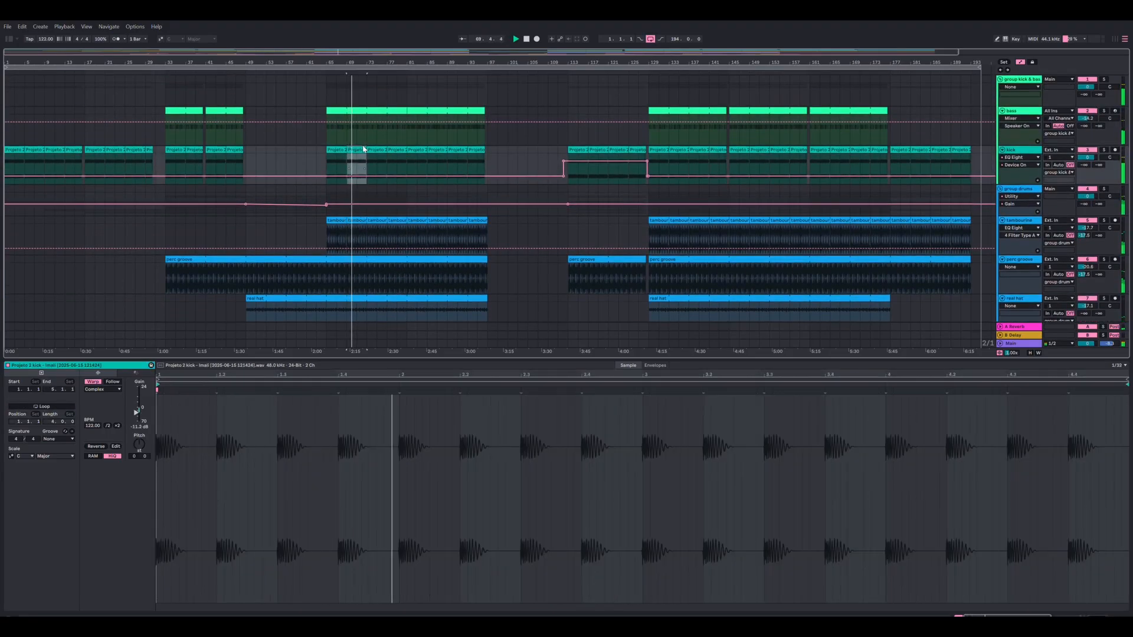
pyautogui.click(361, 110)
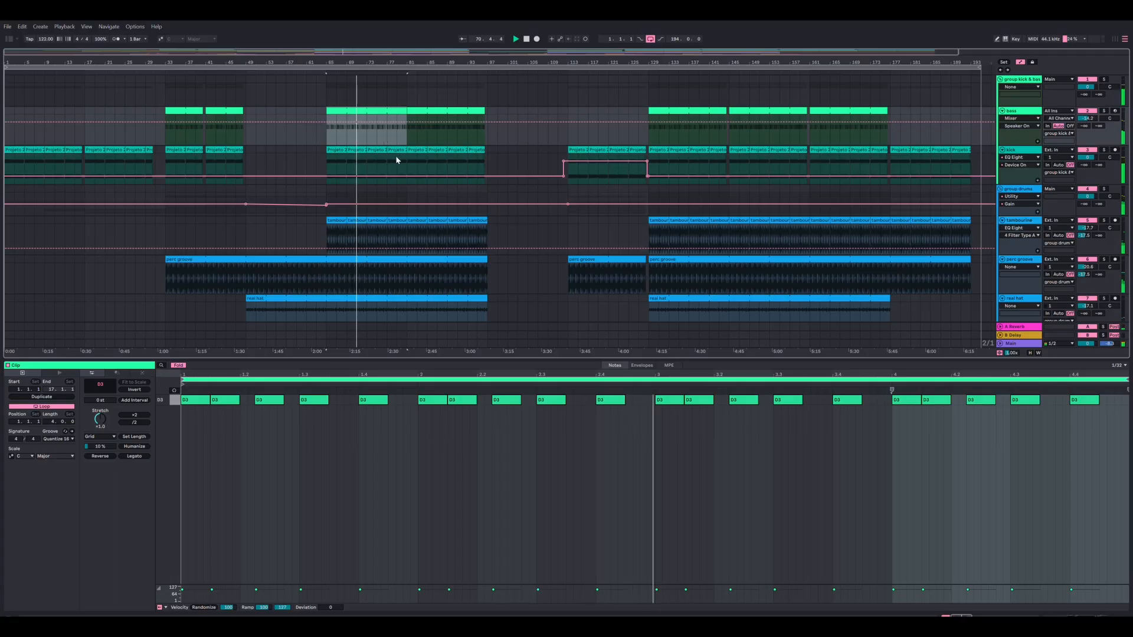
# Step: Check the device chains of the group drums and reese synth tracks
pyautogui.click(1017, 184)
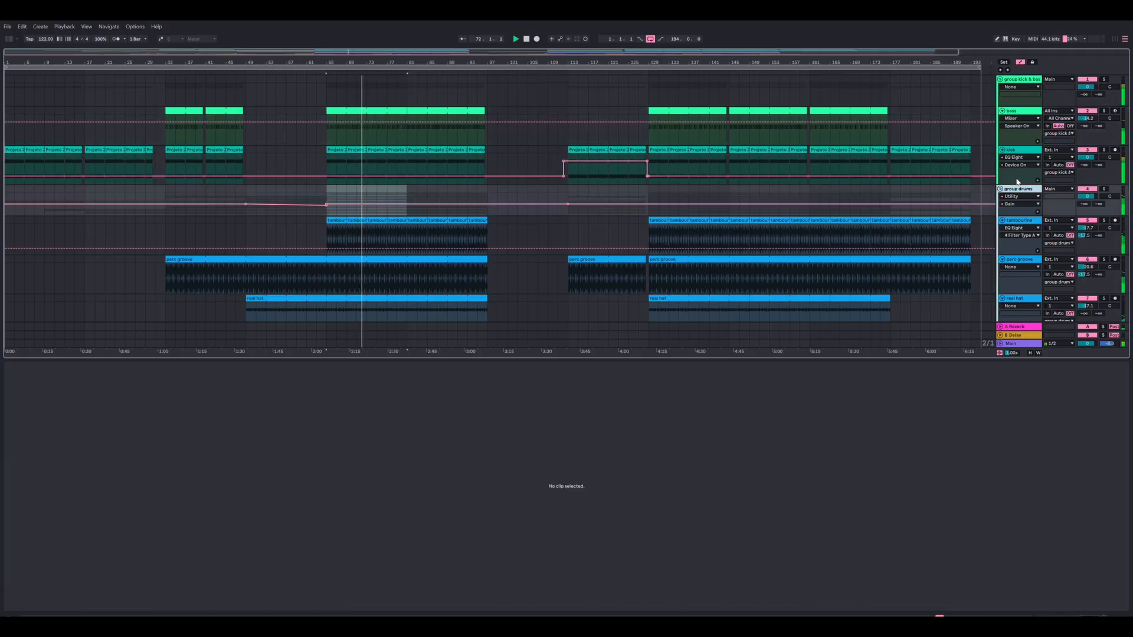
pyautogui.doubleClick(1017, 185)
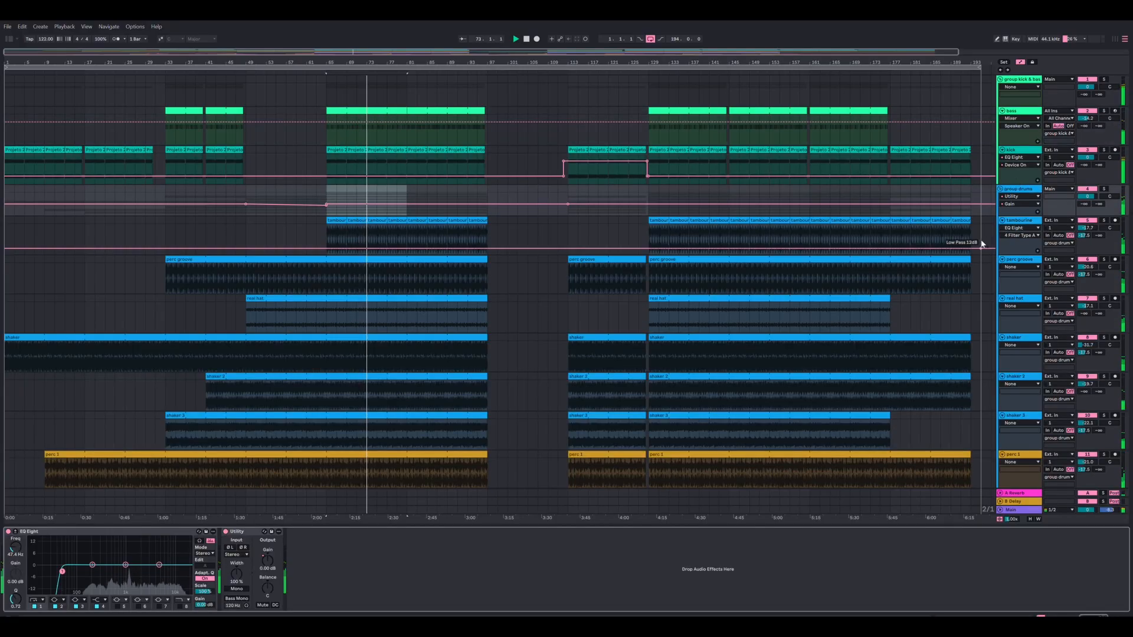
pyautogui.scroll(-2, 994, 246)
pyautogui.scroll(-4, 994, 246)
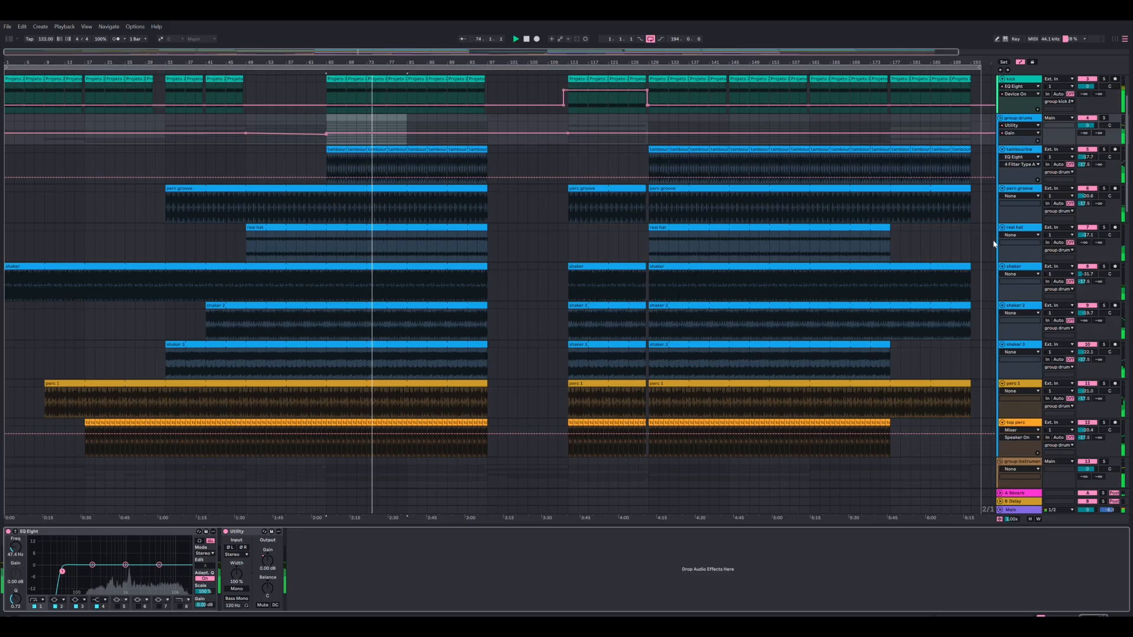
pyautogui.scroll(-1, 993, 244)
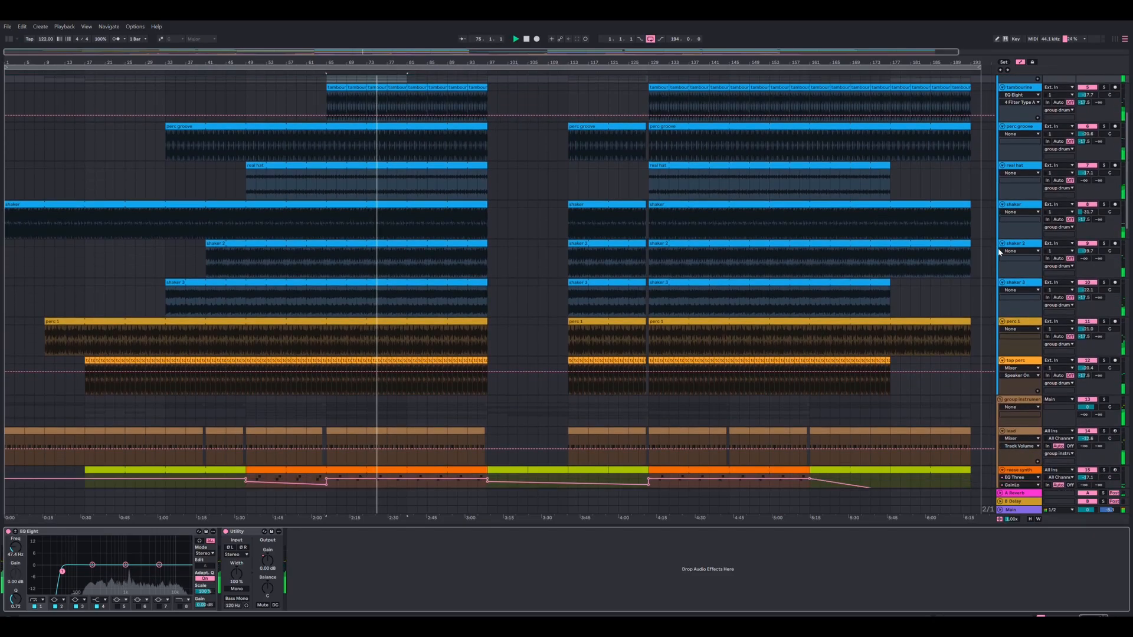
pyautogui.scroll(-3, 982, 265)
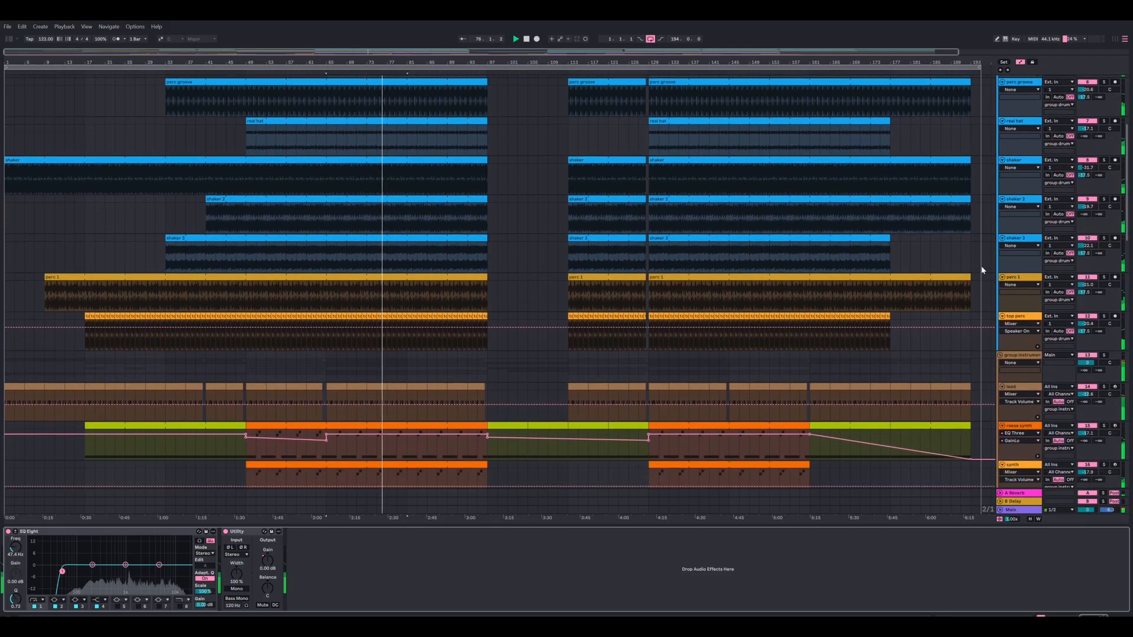
pyautogui.scroll(-2, 1036, 370)
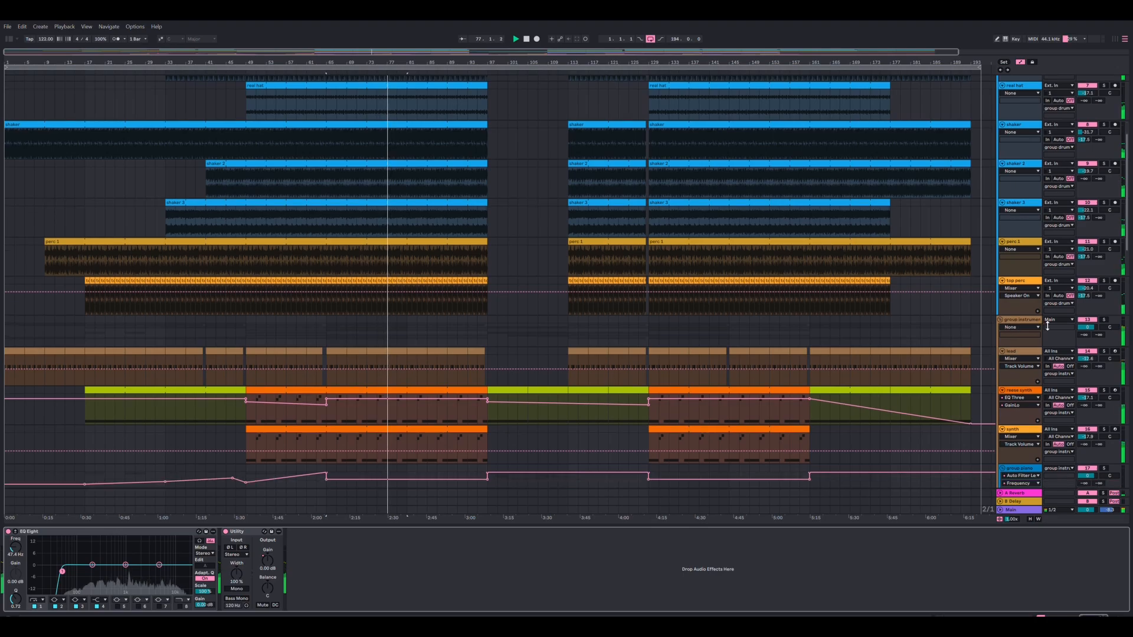
pyautogui.click(1030, 389)
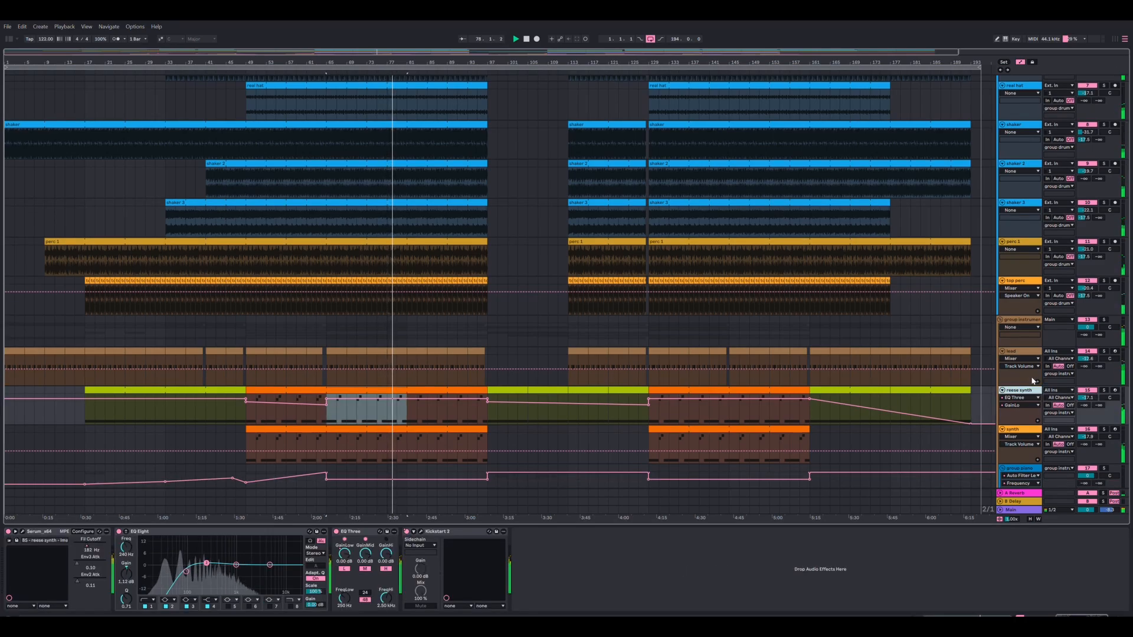
# Step: Check the instrument and effect devices on the pad and arp tracks
pyautogui.scroll(-5, 1033, 381)
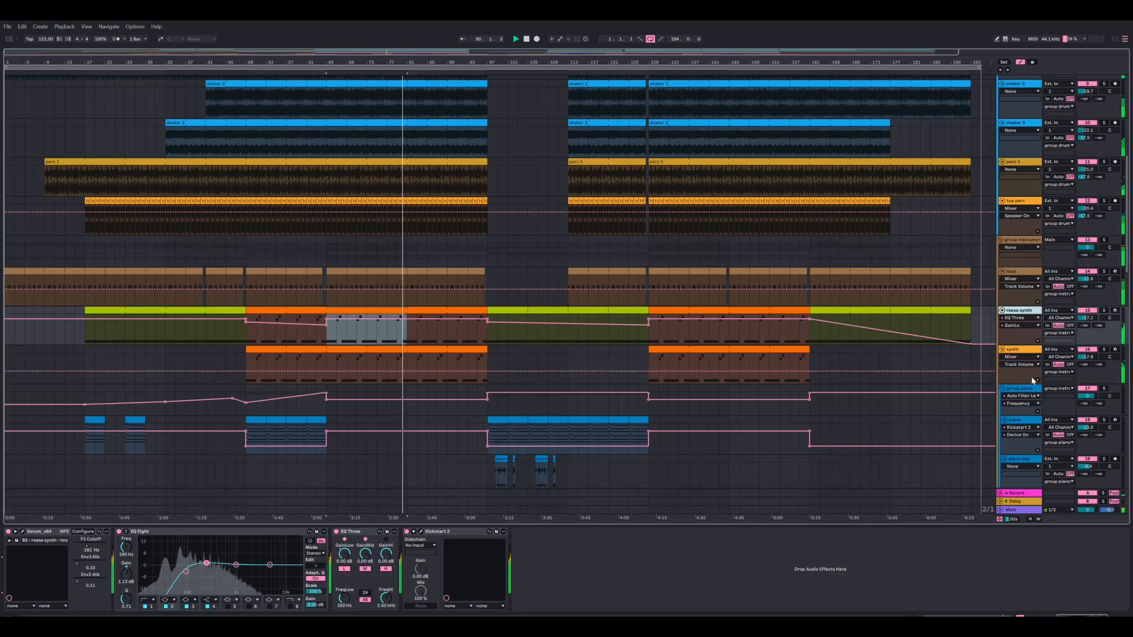
pyautogui.scroll(-4, 1033, 381)
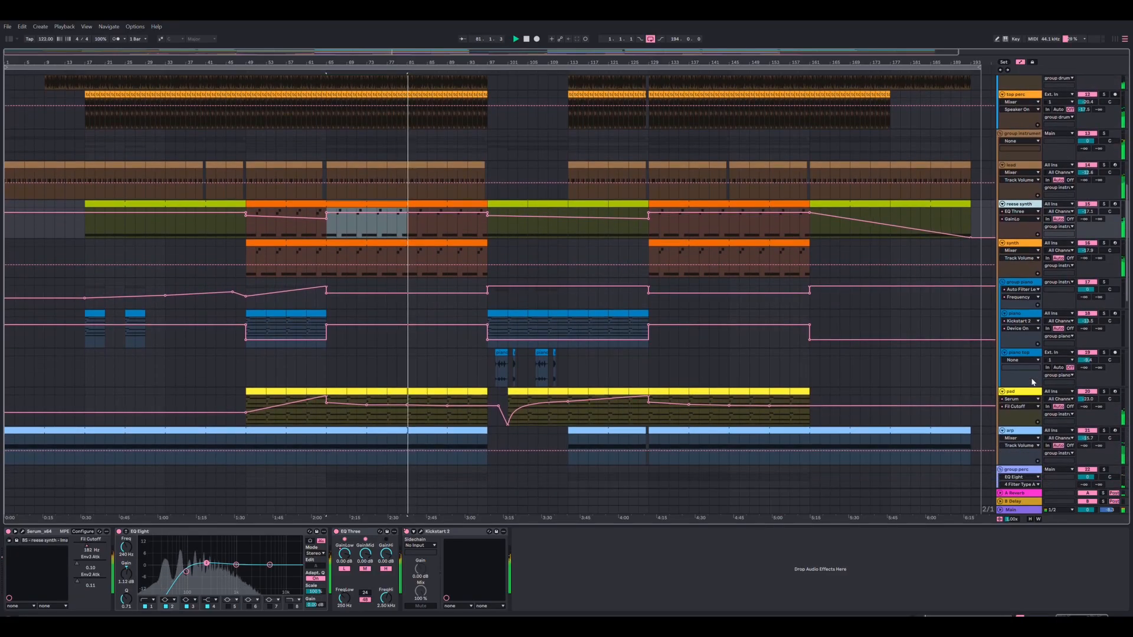
pyautogui.click(1033, 382)
pyautogui.scroll(-2, 1032, 382)
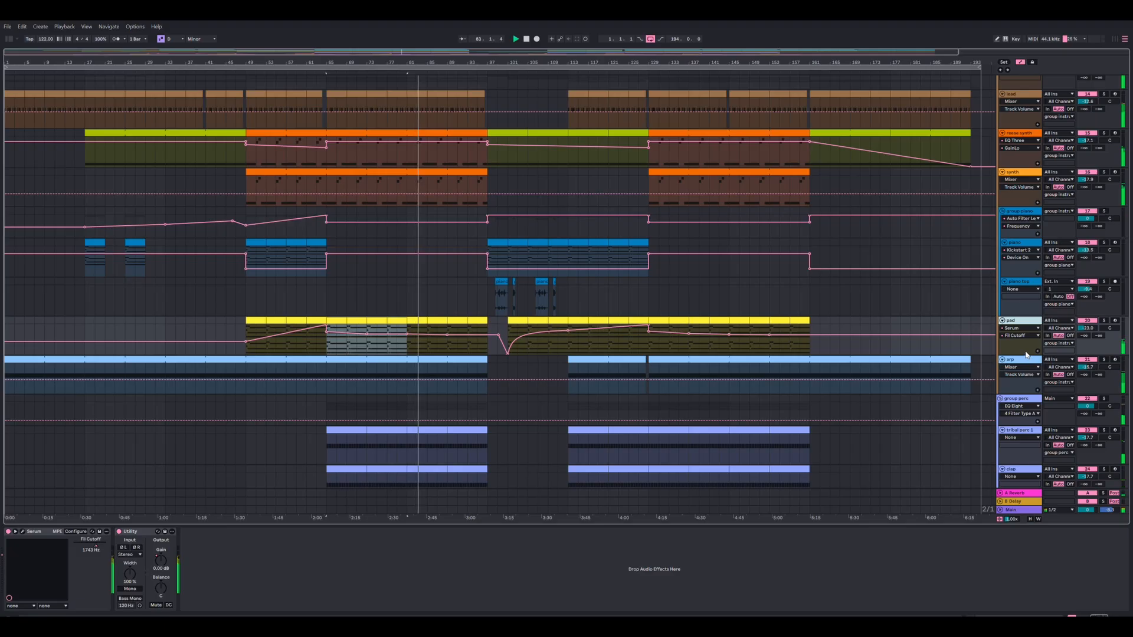
pyautogui.click(1027, 355)
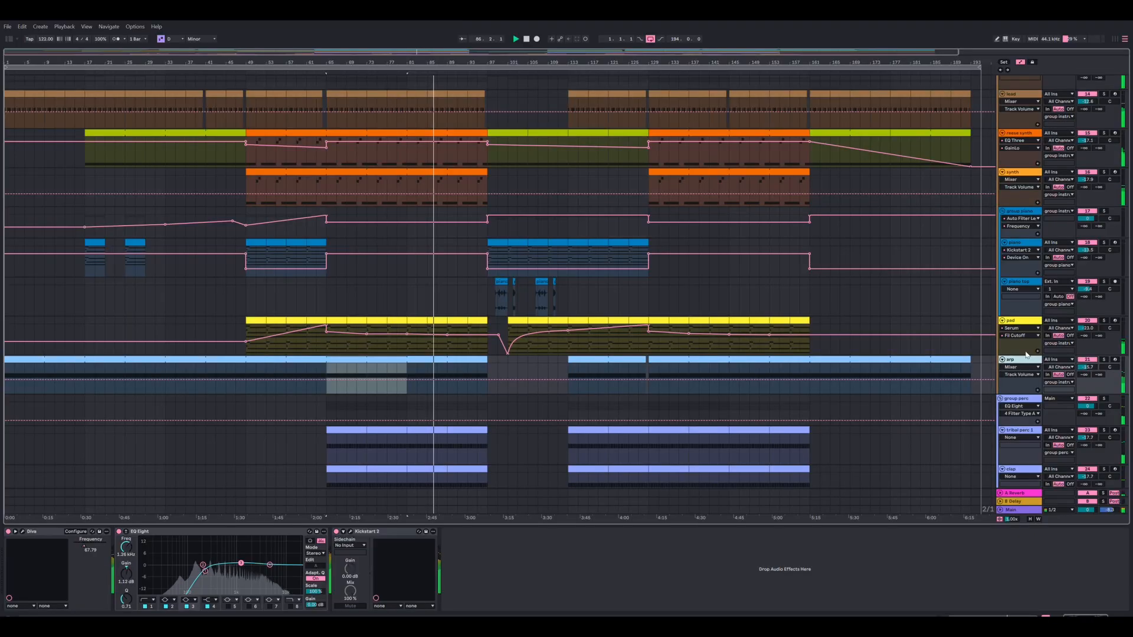
pyautogui.scroll(-5, 901, 417)
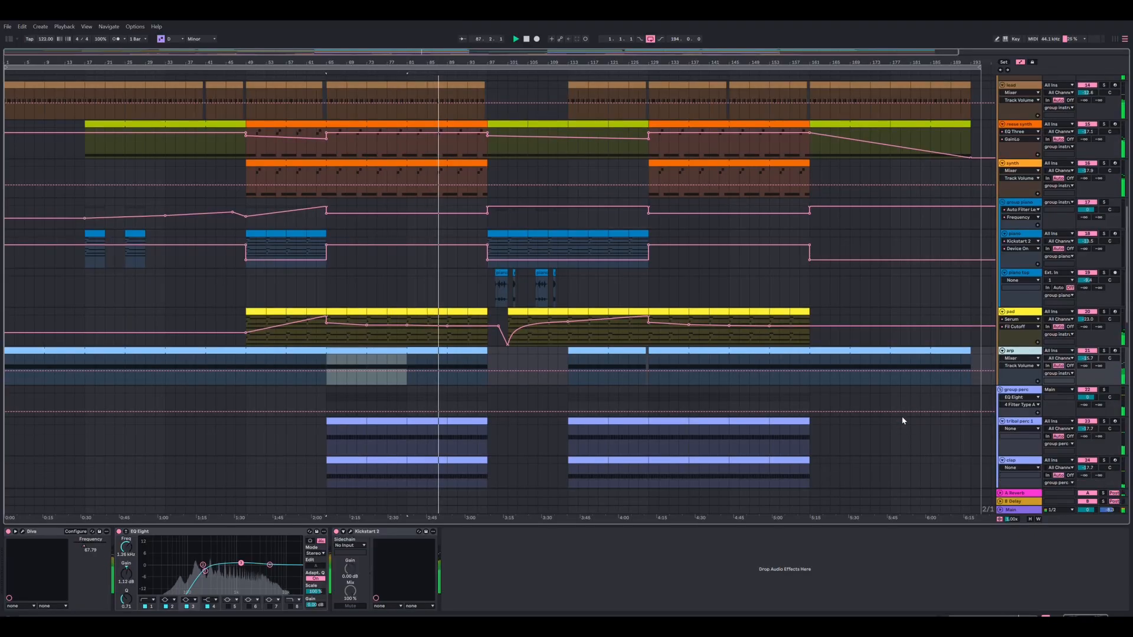
# Step: Check the low perc 1 track's device chain and look over the clips on the tracks of the group fx
pyautogui.scroll(-2, 907, 406)
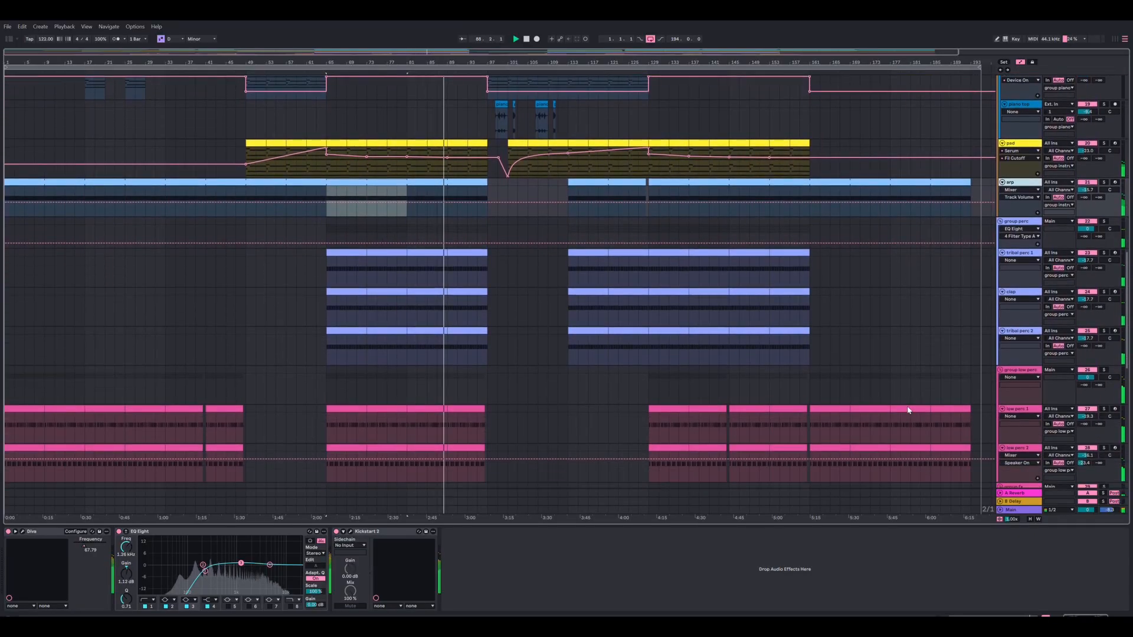
pyautogui.click(1016, 383)
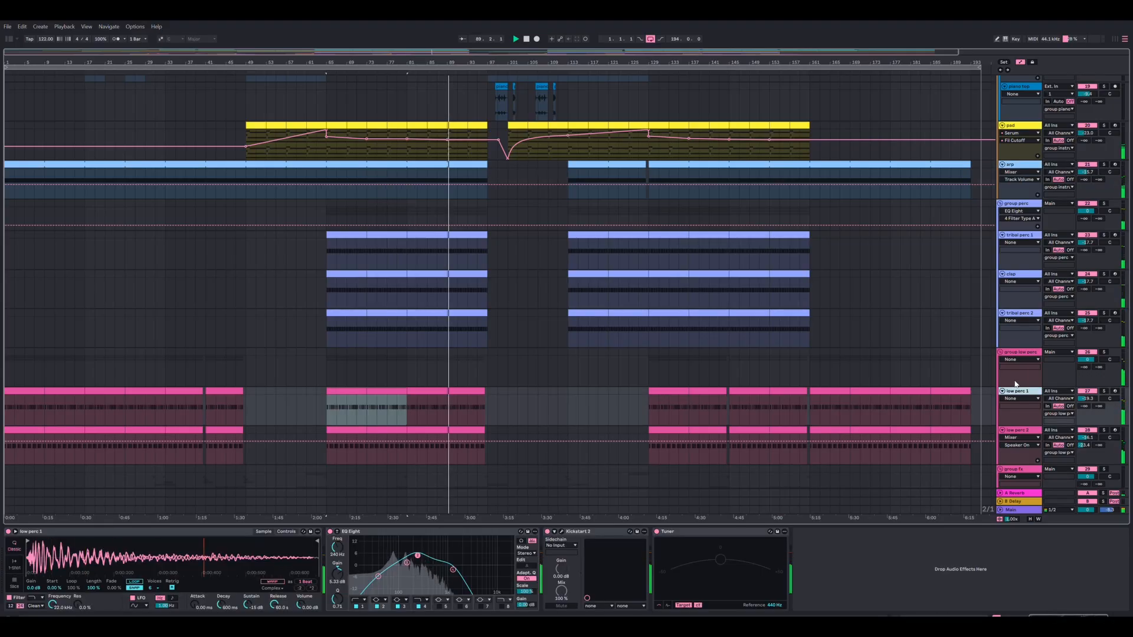
pyautogui.scroll(-5, 924, 378)
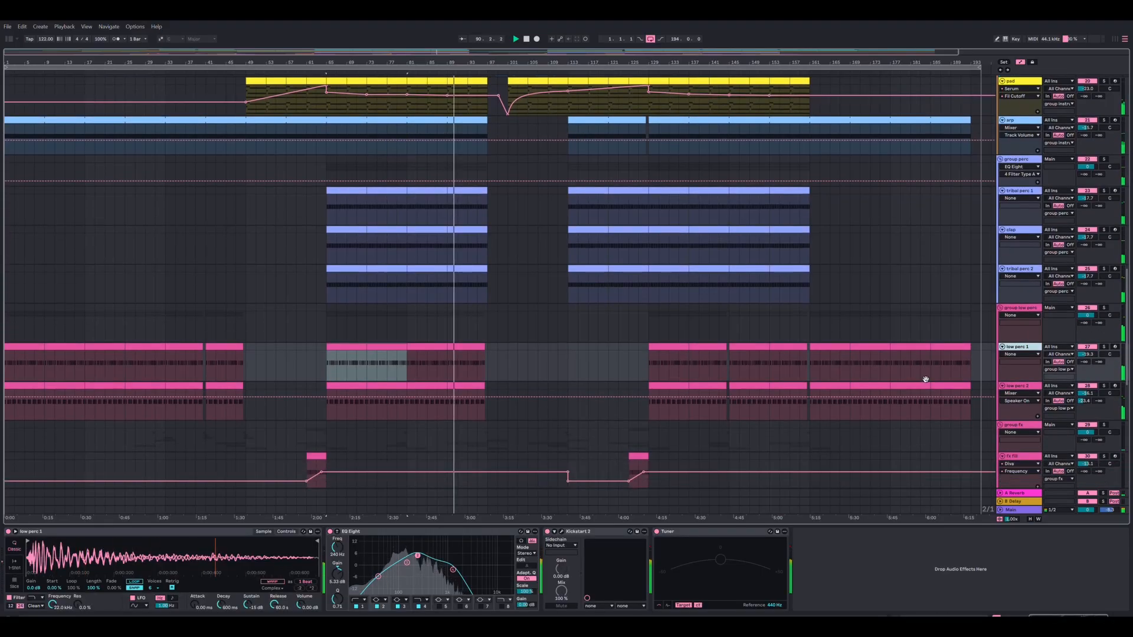
pyautogui.scroll(-5, 924, 378)
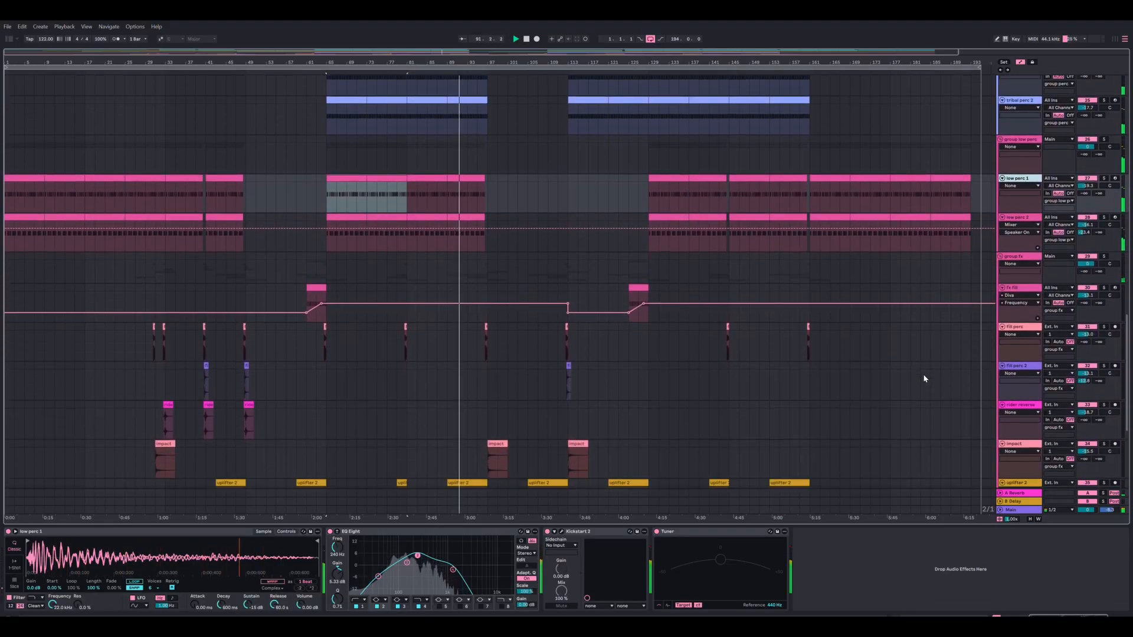
pyautogui.scroll(-5, 923, 378)
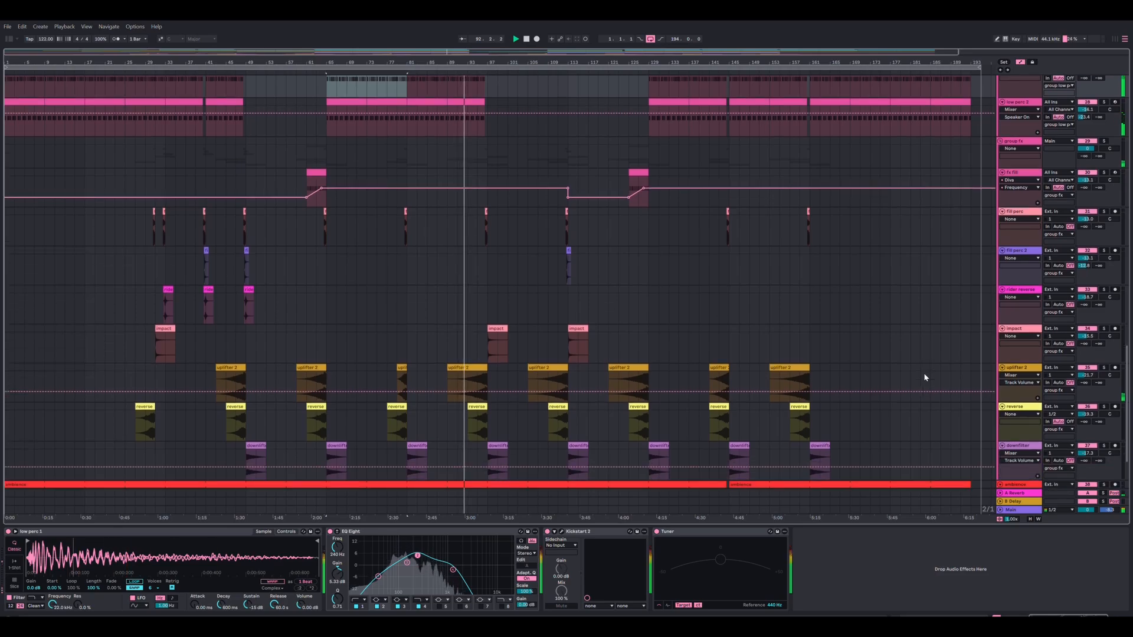
pyautogui.scroll(-1, 924, 379)
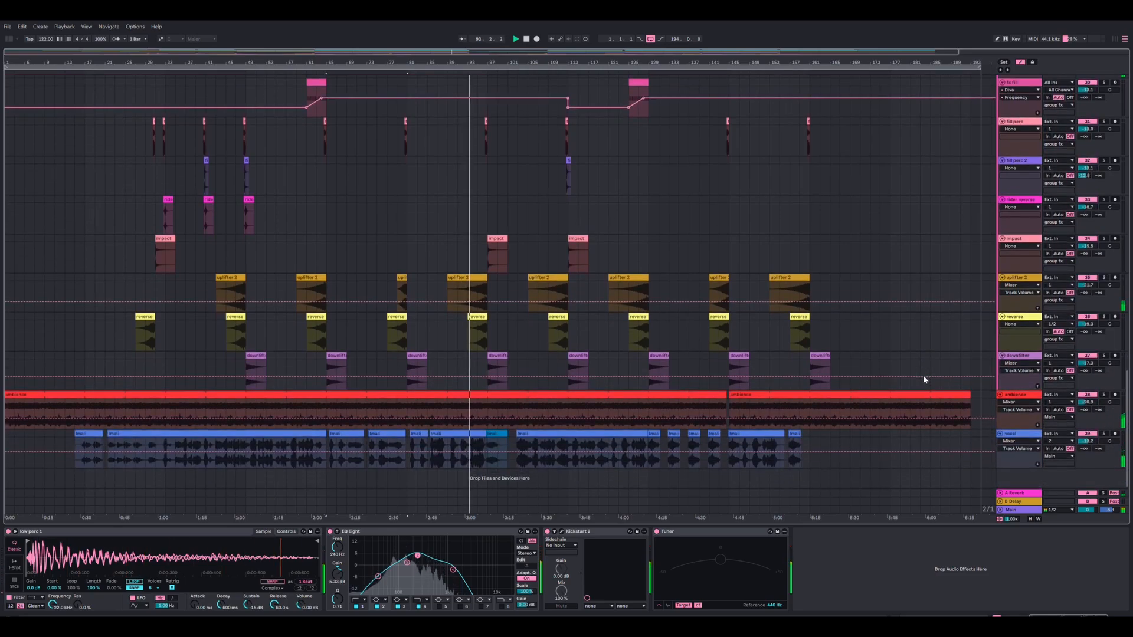
# Step: Check the effect chains on the ambience and vocal tracks
pyautogui.click(486, 393)
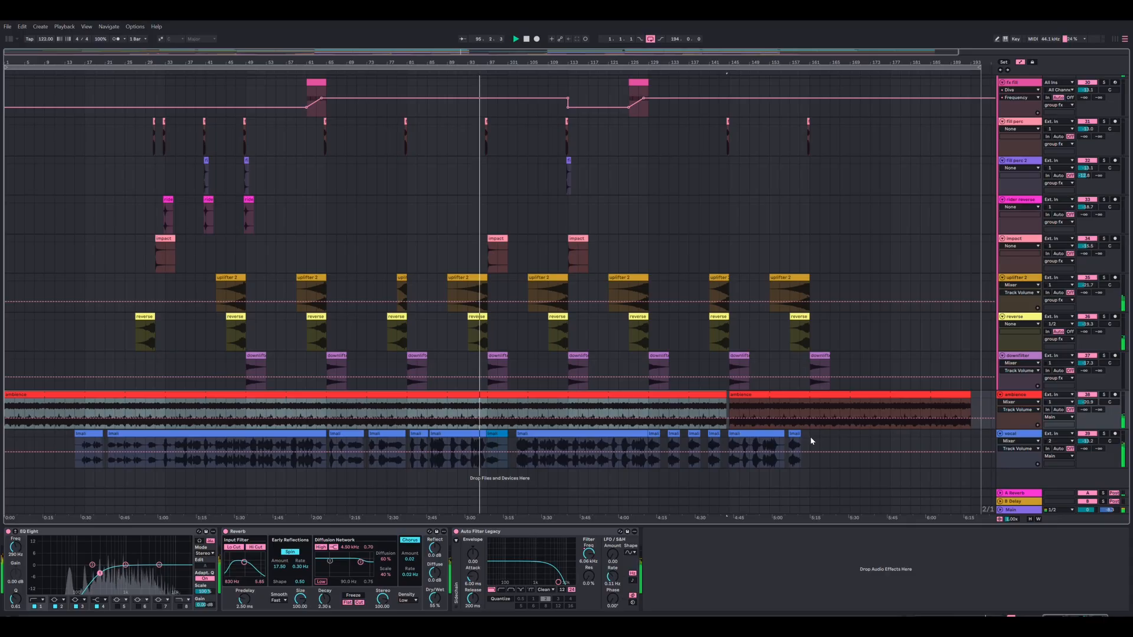
pyautogui.click(500, 429)
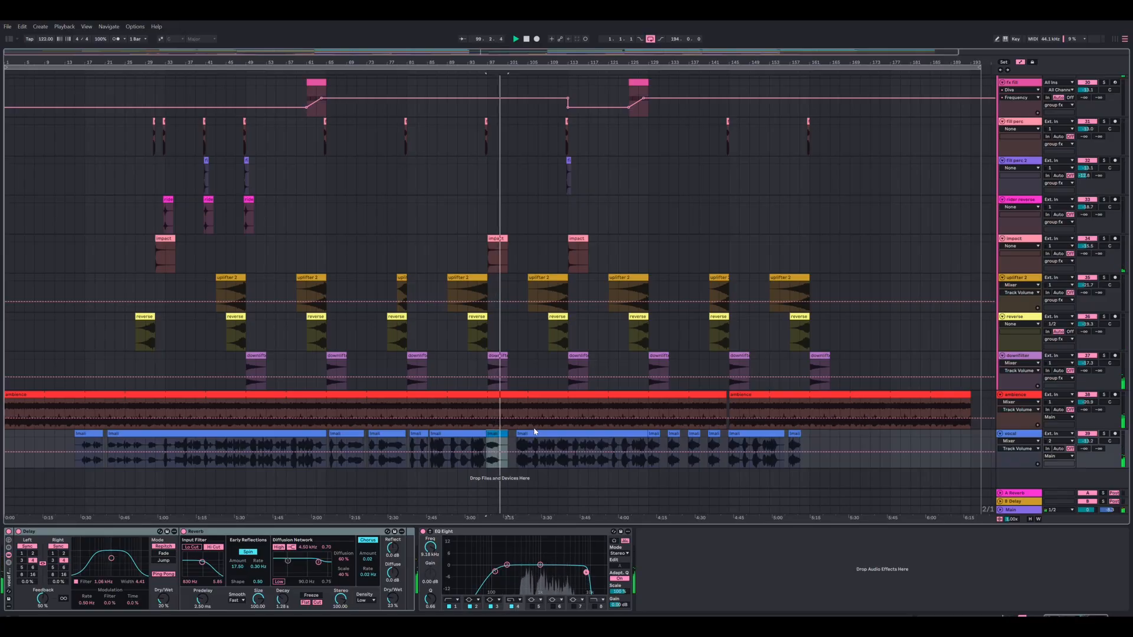
pyautogui.click(531, 392)
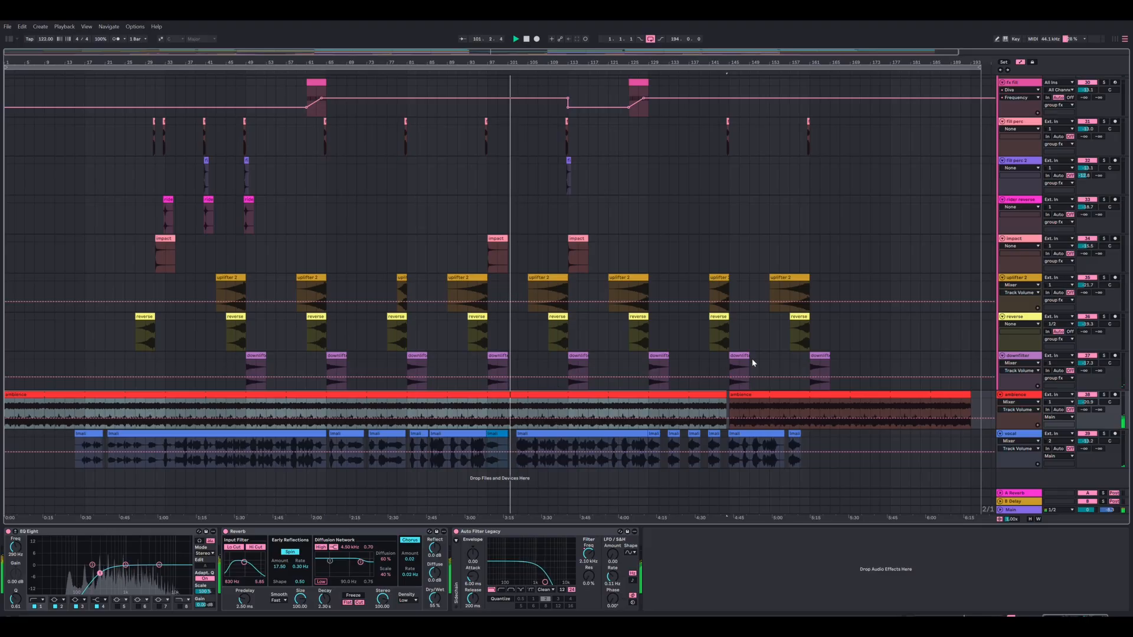
# Step: Check the device chains of the piano and pad tracks
pyautogui.scroll(5, 753, 360)
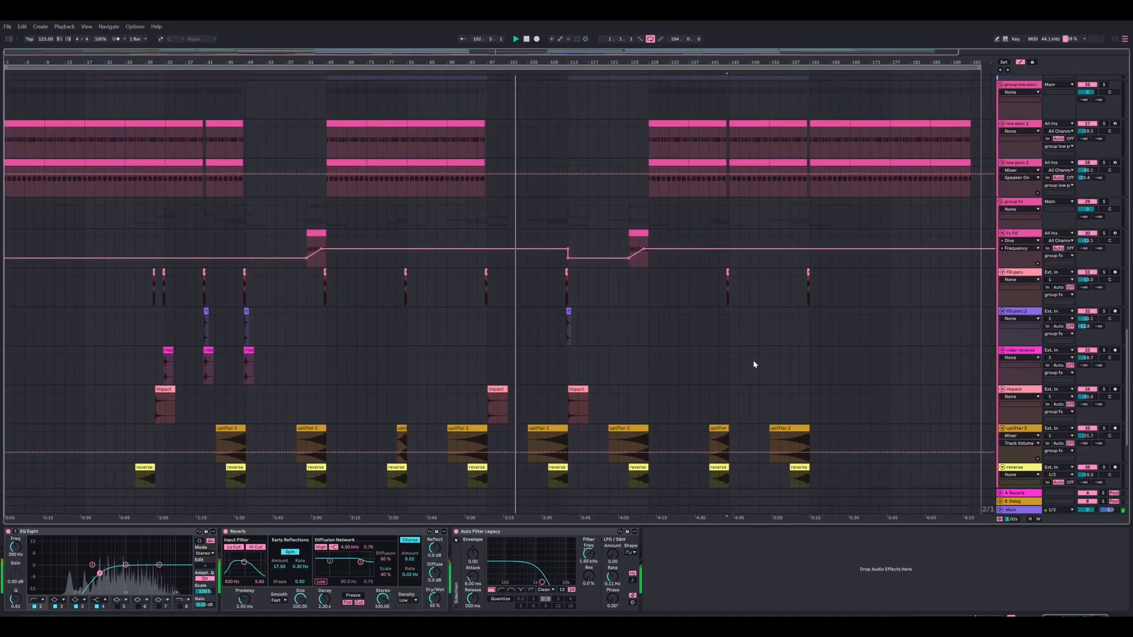
pyautogui.scroll(7, 754, 364)
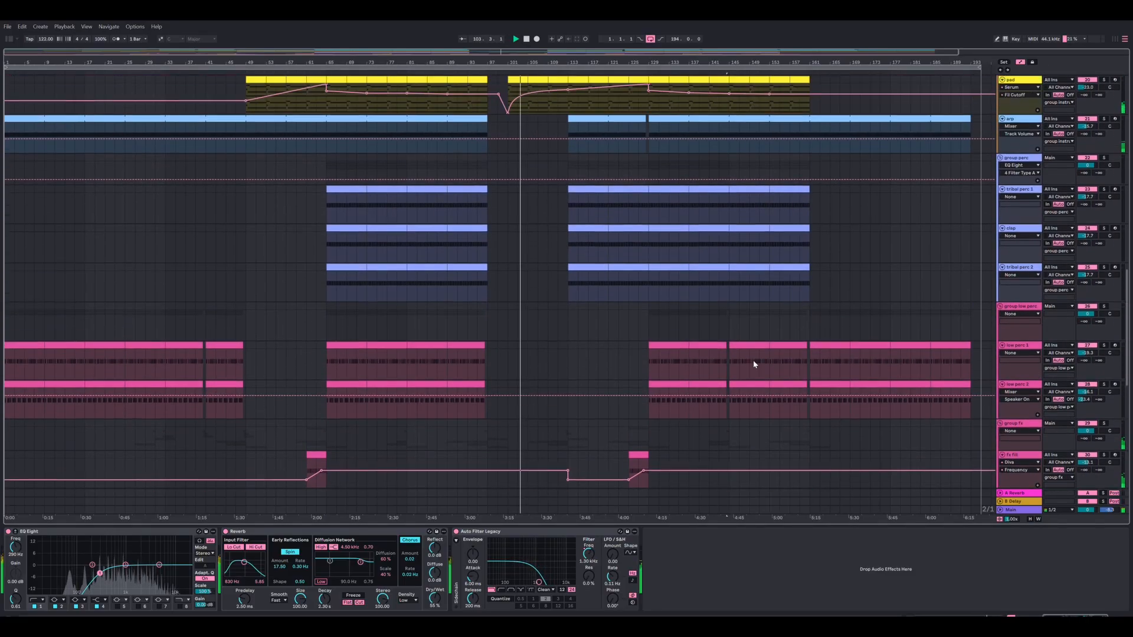
pyautogui.scroll(6, 754, 365)
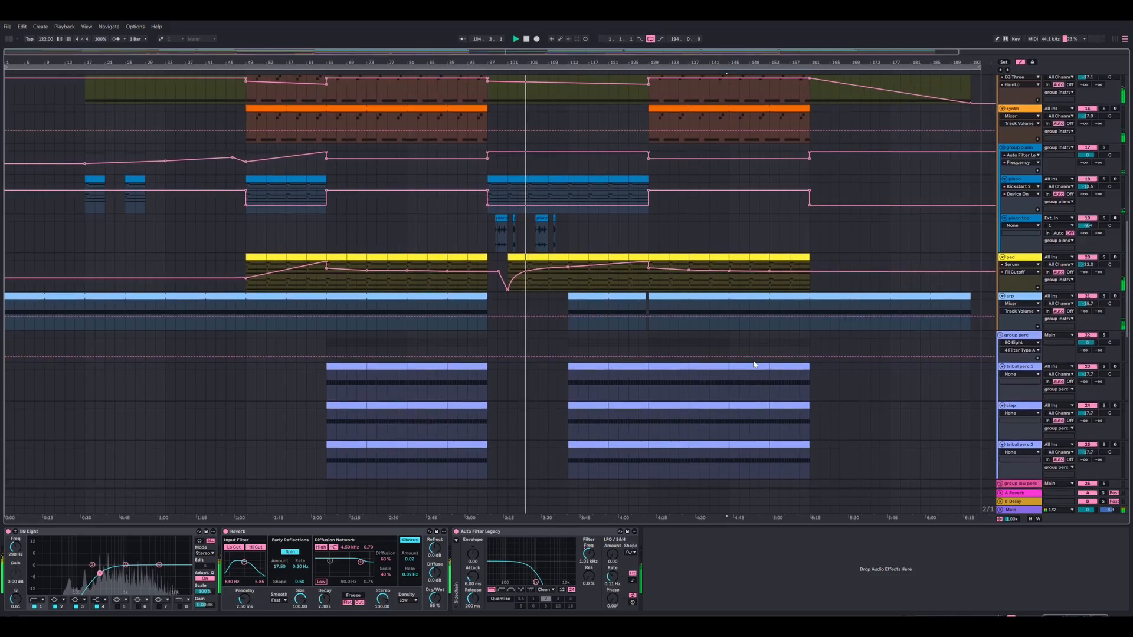
pyautogui.scroll(2, 754, 364)
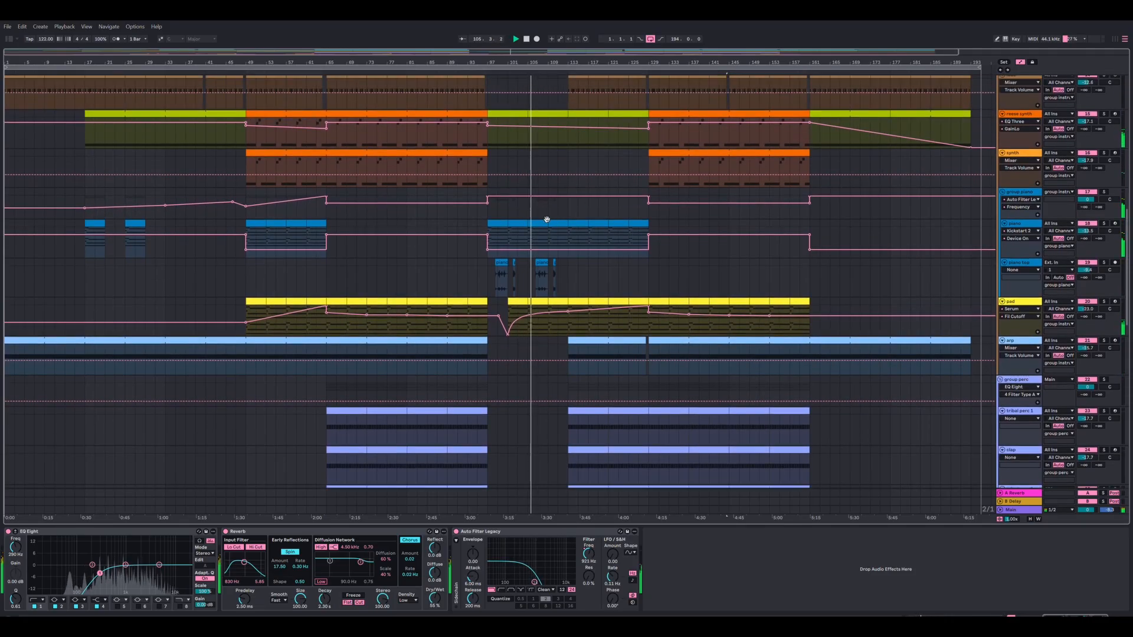
pyautogui.click(547, 221)
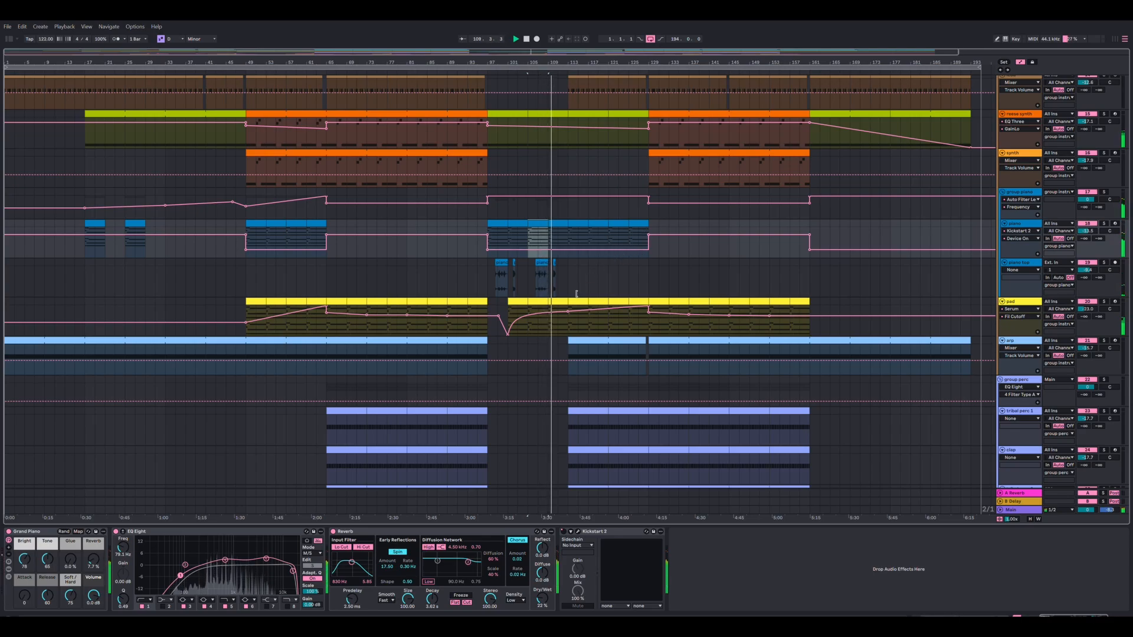
pyautogui.click(565, 294)
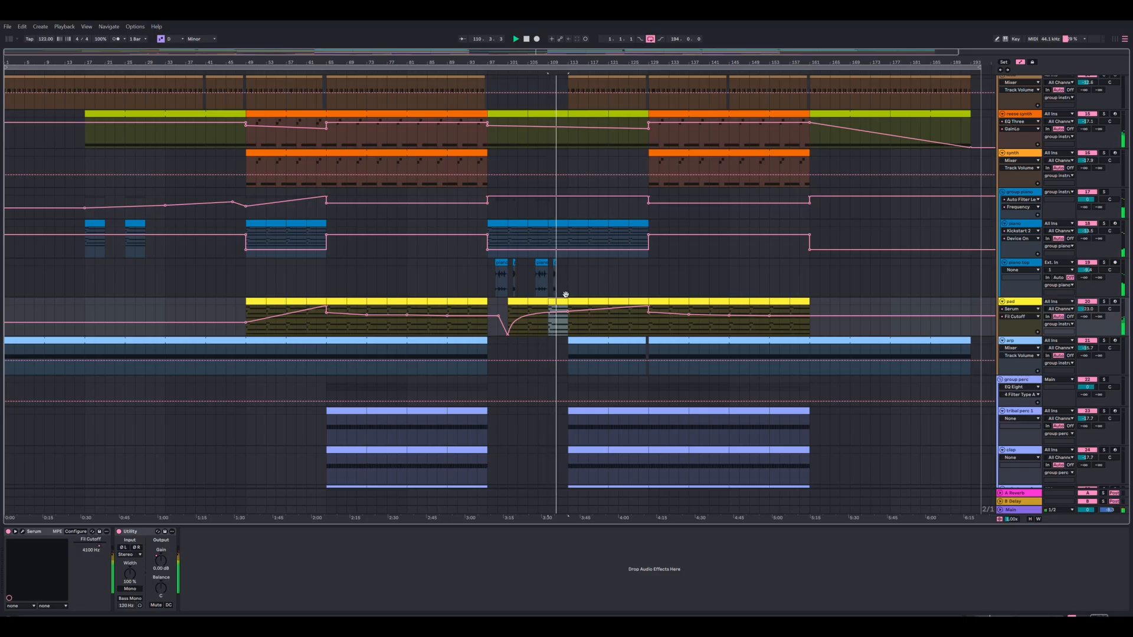
# Step: Check the device chains of the reese synth and lead tracks and of the instruments group
pyautogui.scroll(3, 629, 281)
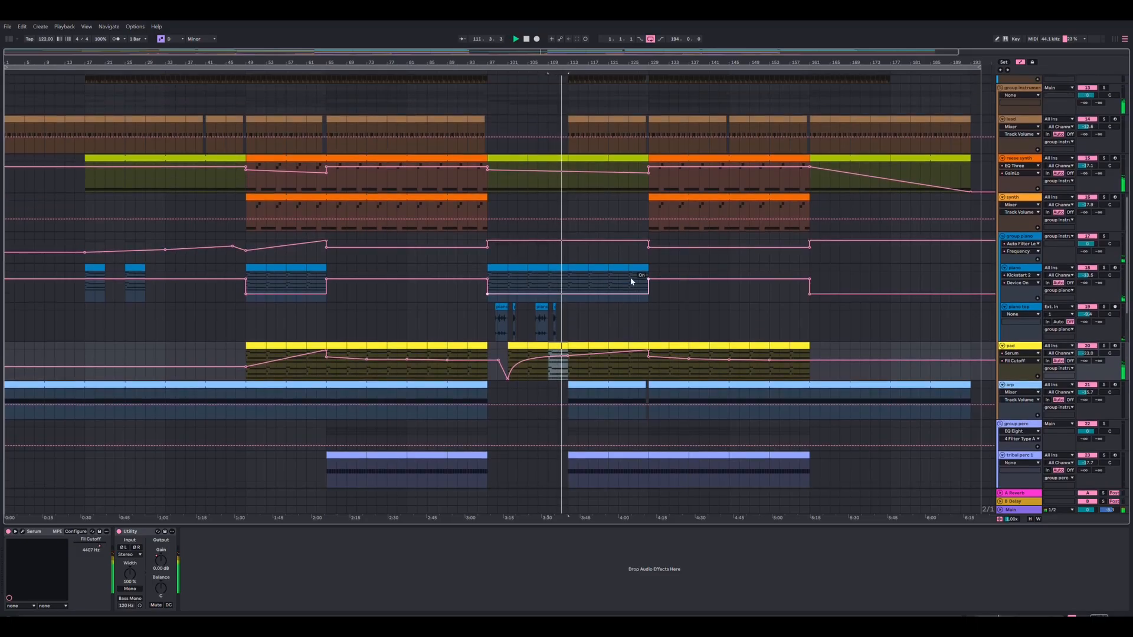
pyautogui.click(582, 183)
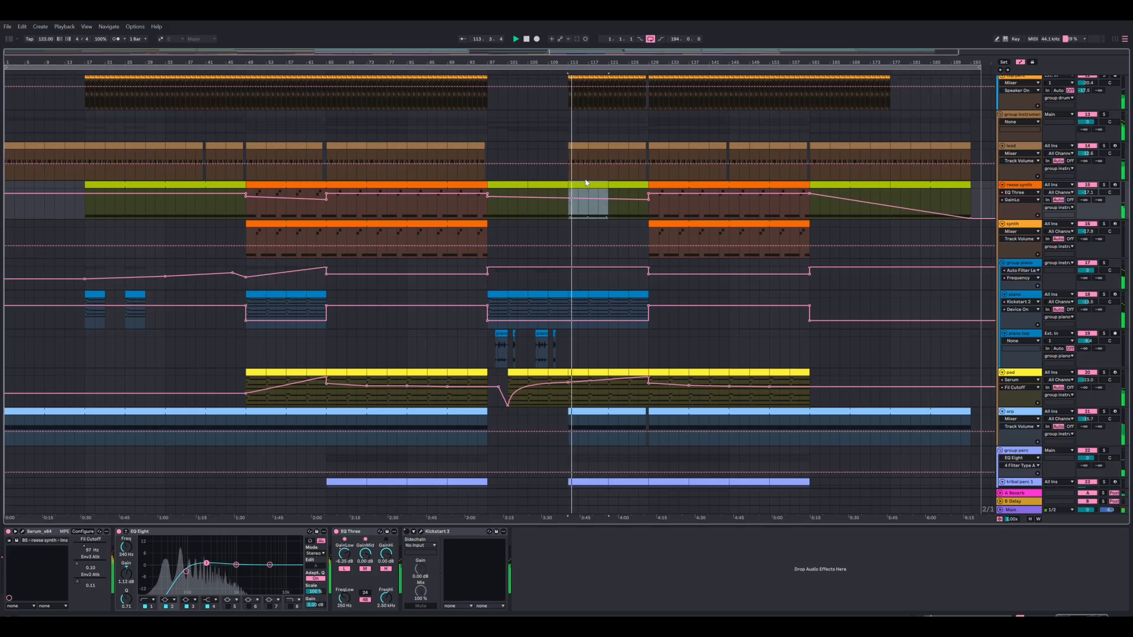
pyautogui.scroll(3, 616, 192)
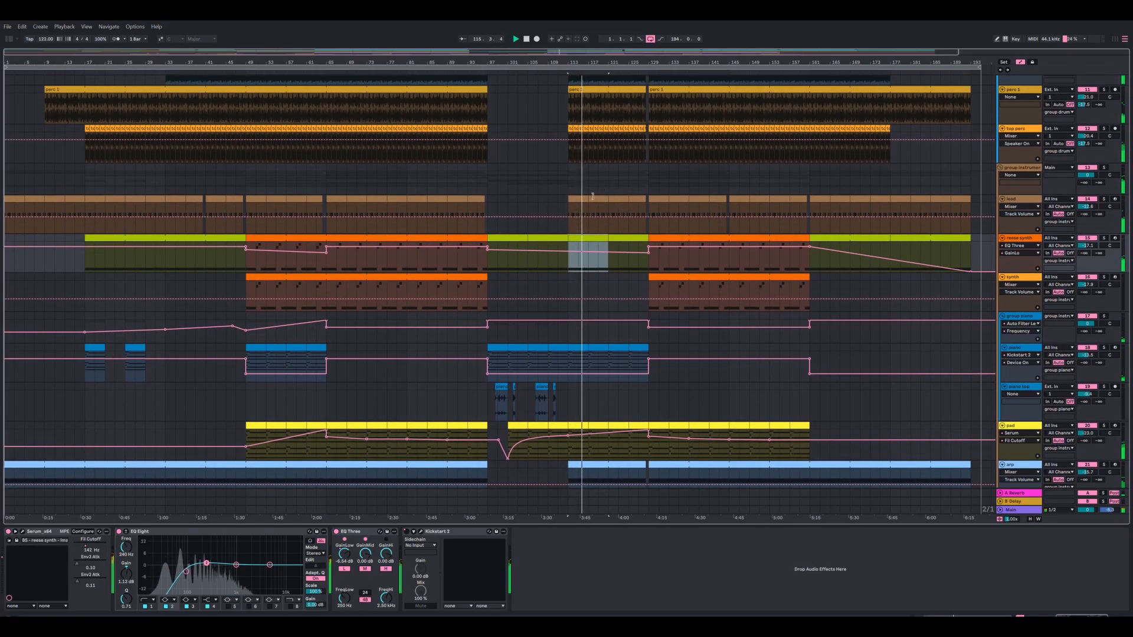
pyautogui.click(592, 196)
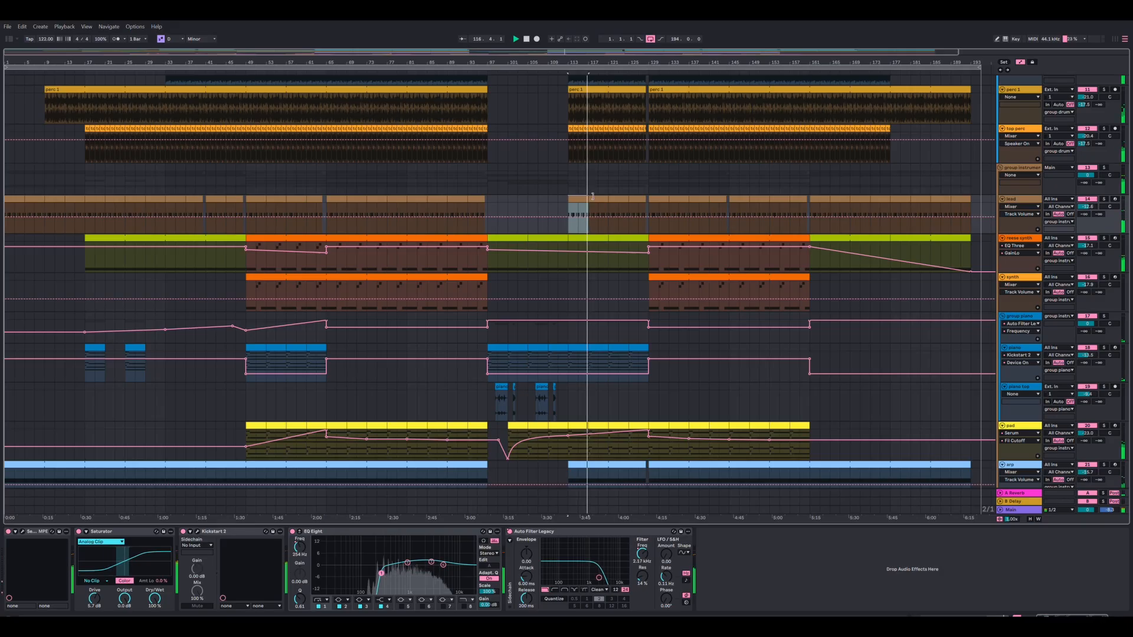
pyautogui.scroll(2, 639, 195)
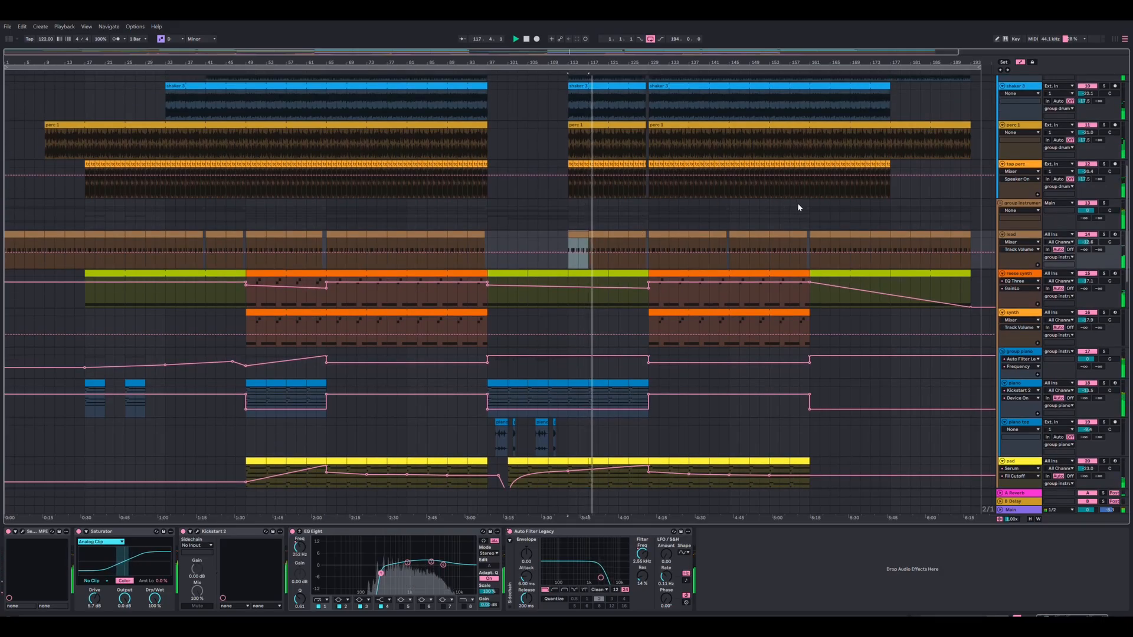
pyautogui.scroll(1, 799, 207)
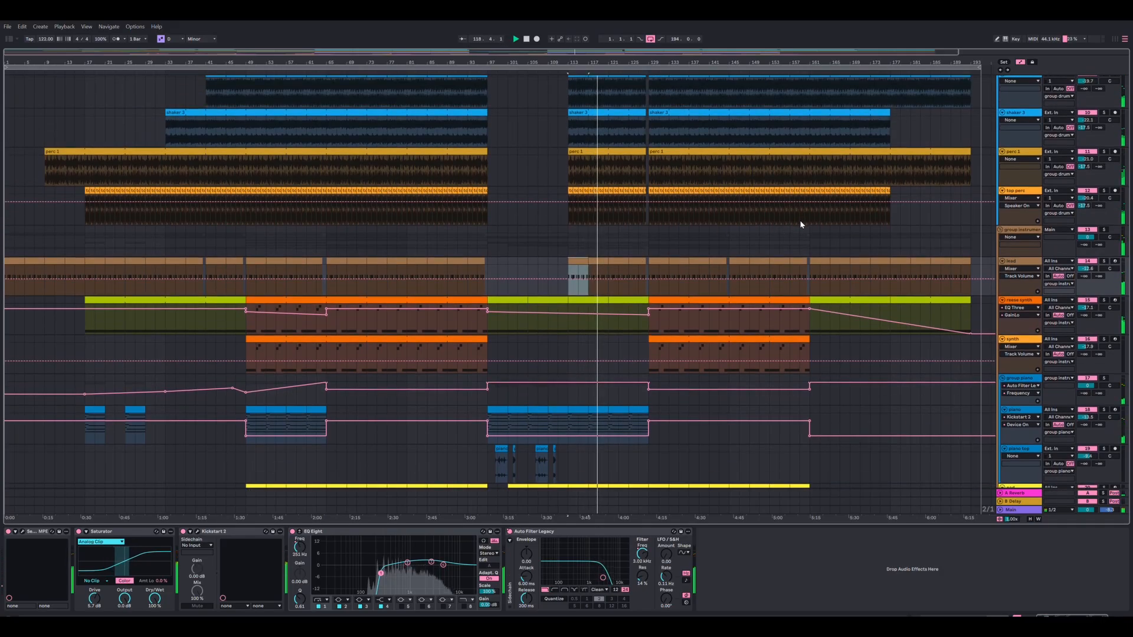
pyautogui.click(793, 231)
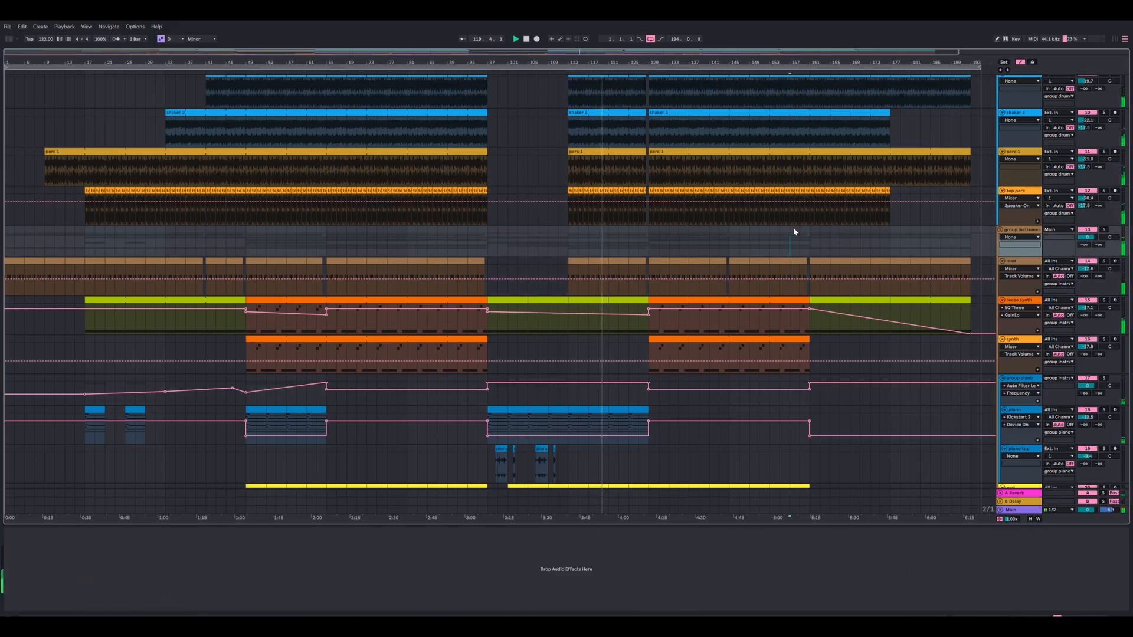
# Step: Fold all tracks and groups for a compact overview of the arrangement, and unfold them again
pyautogui.scroll(2, 794, 231)
pyautogui.scroll(5, 801, 239)
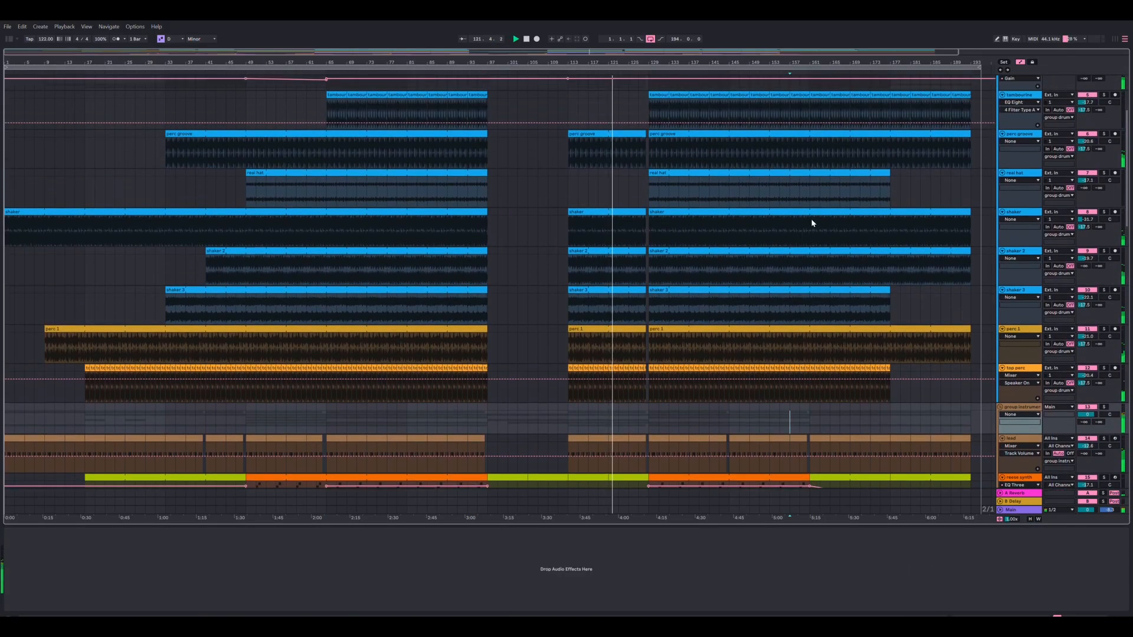
pyautogui.scroll(5, 850, 218)
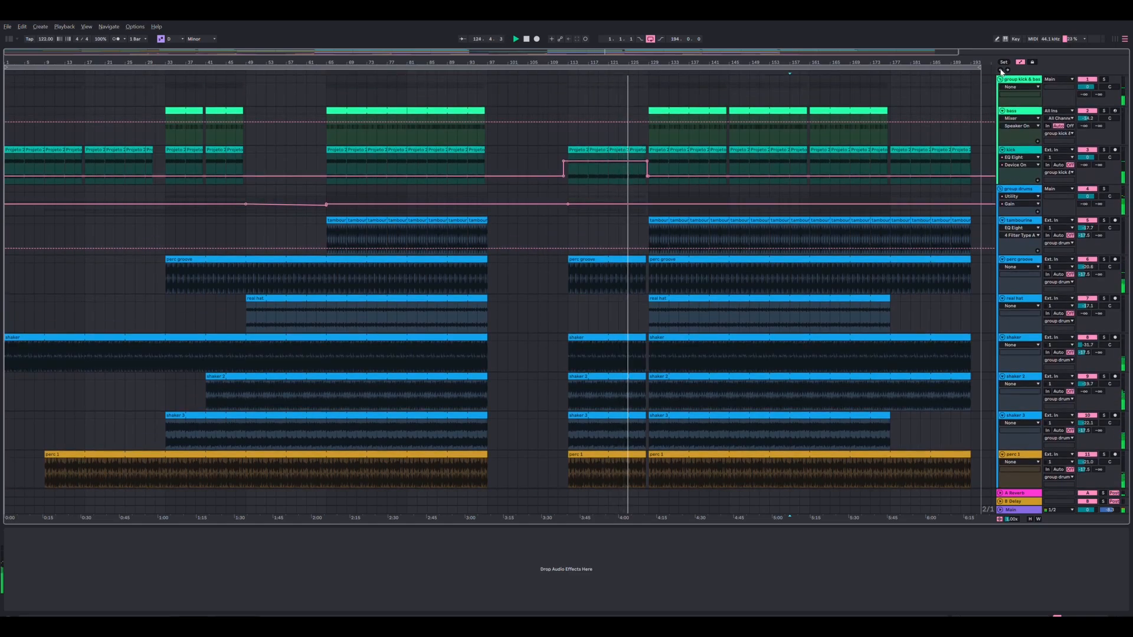
pyautogui.hotkey('alt', 'u')
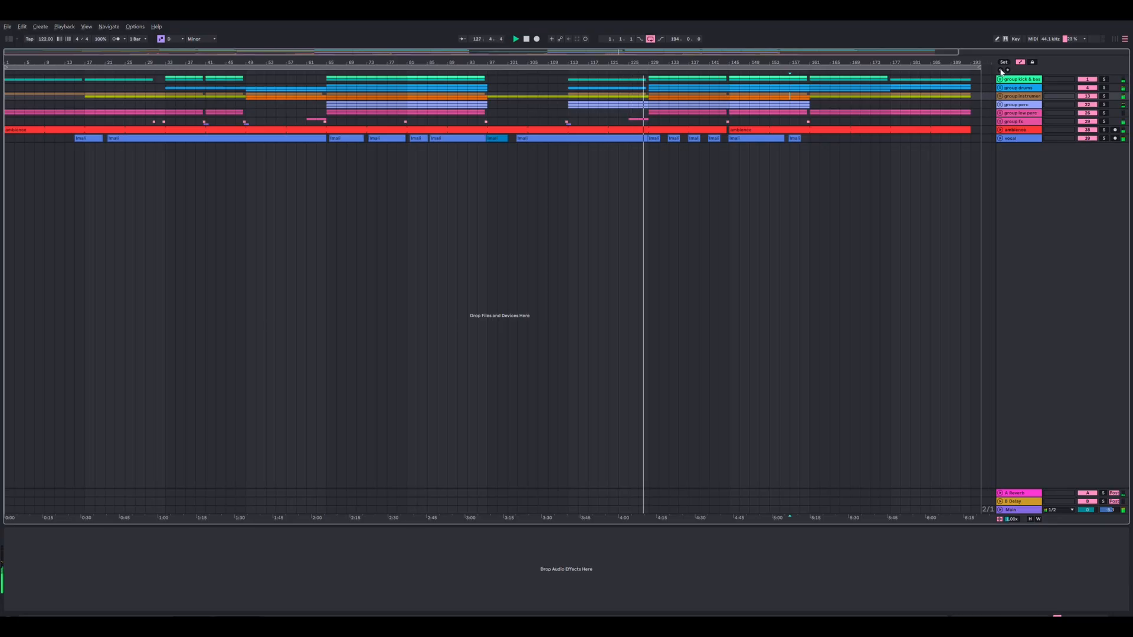
pyautogui.hotkey('alt', 'u')
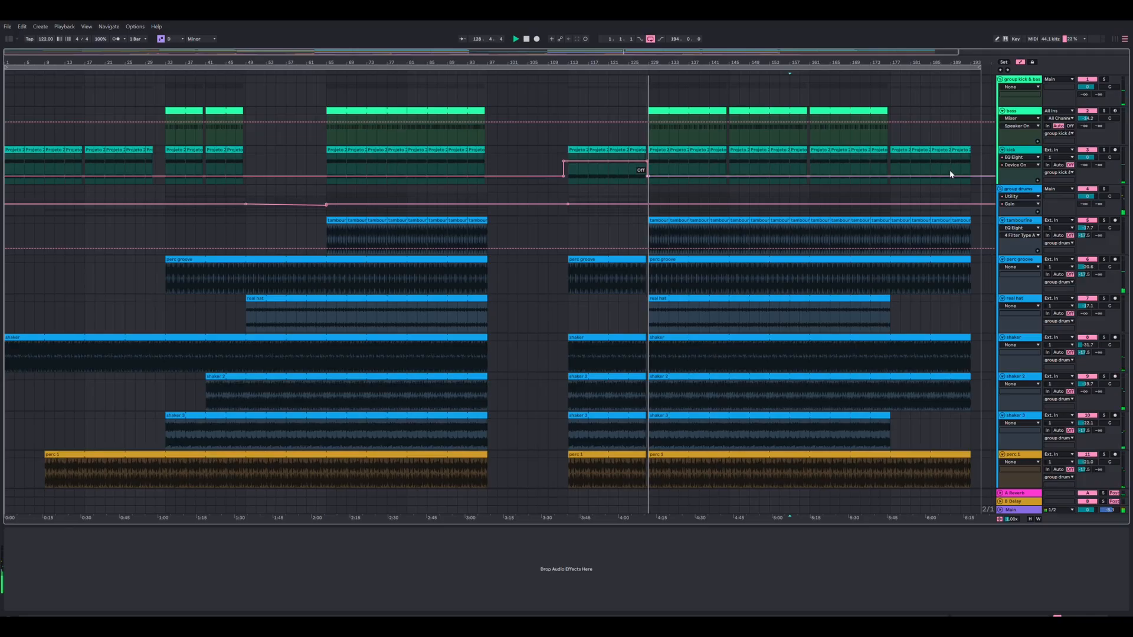
# Step: View the MIDI notes of the lead clip at about bar 135 and the waveform of a top perc clip
pyautogui.scroll(-4, 952, 174)
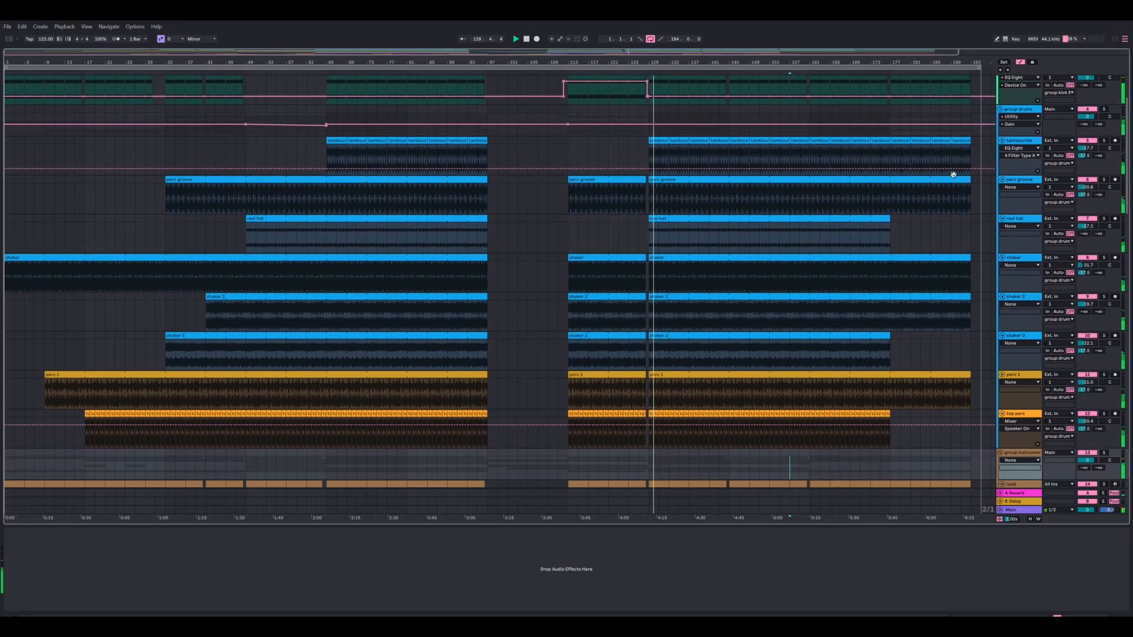
pyautogui.scroll(-3, 951, 175)
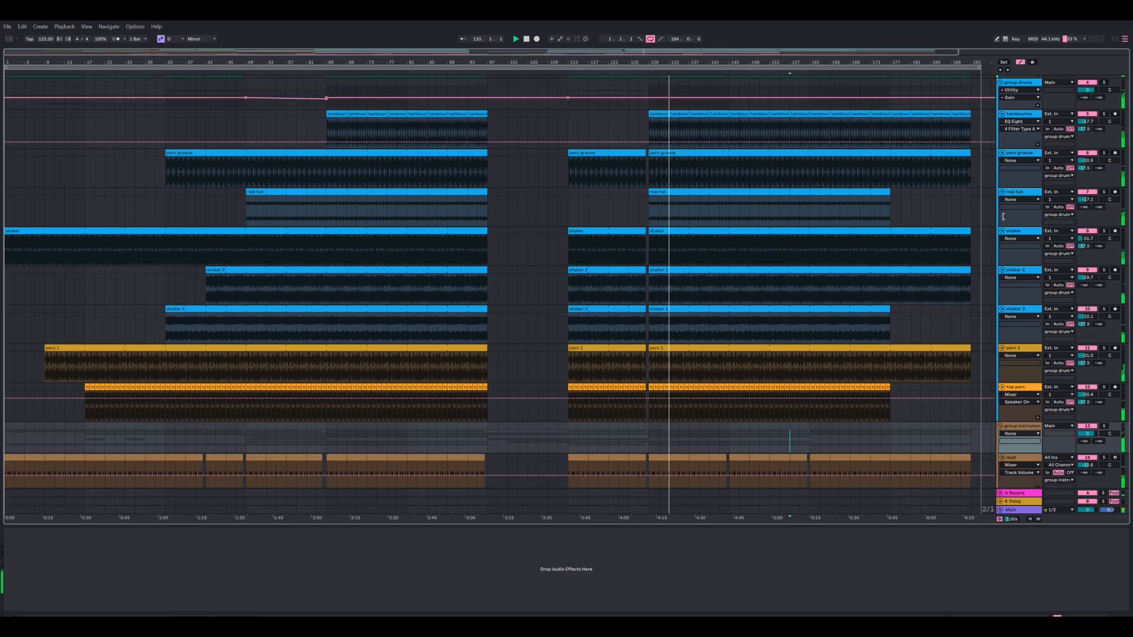
pyautogui.scroll(-3, 1005, 216)
pyautogui.scroll(-3, 662, 378)
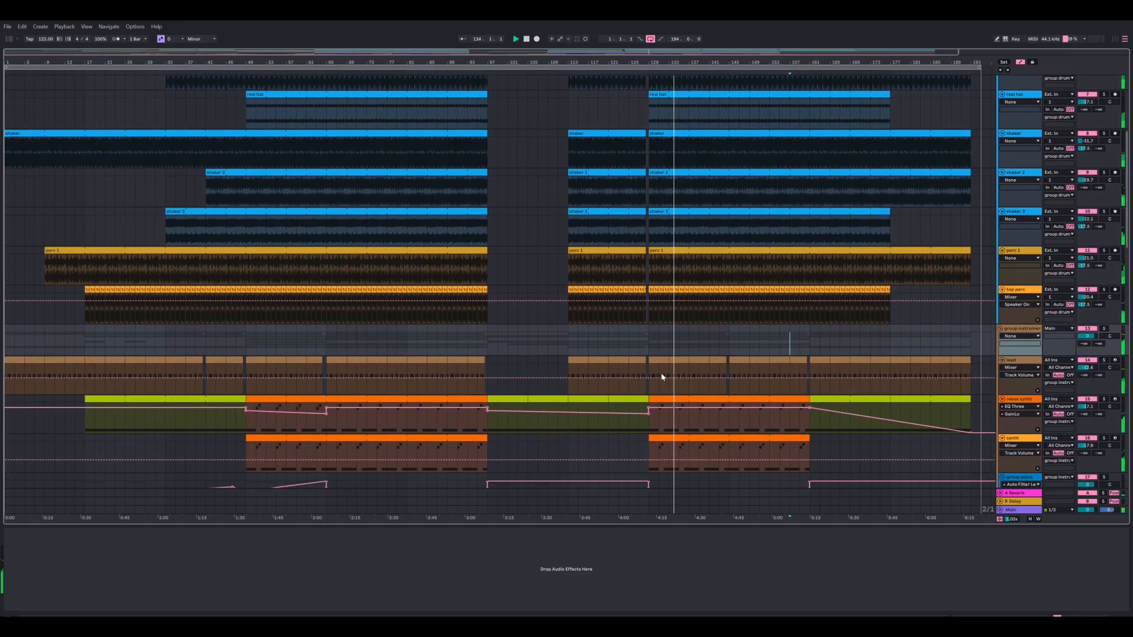
pyautogui.doubleClick(679, 381)
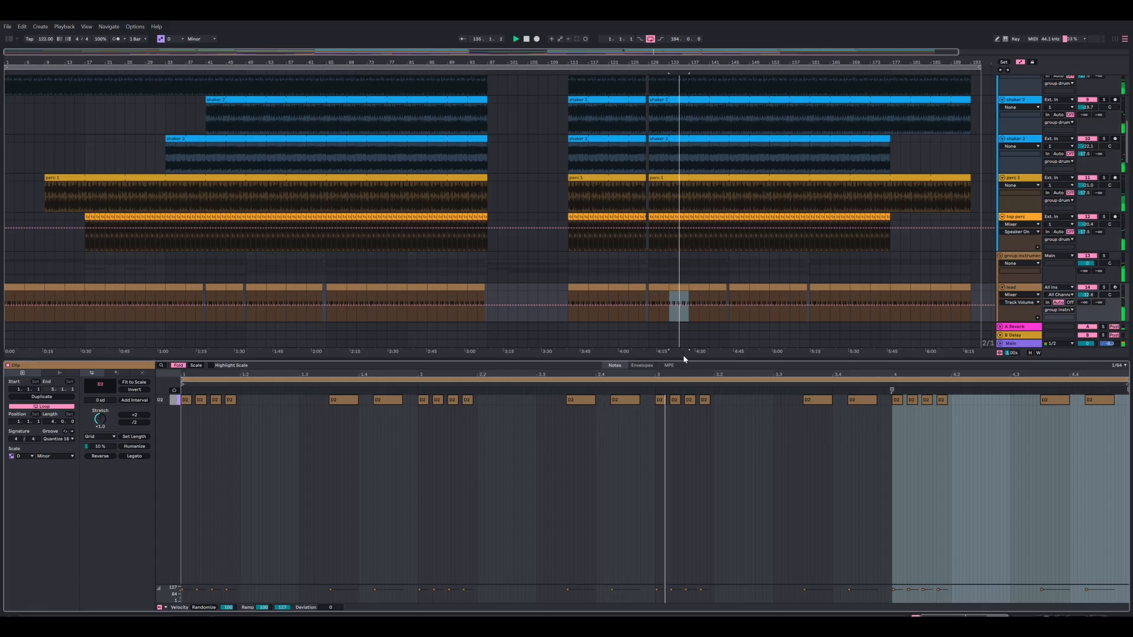
pyautogui.click(690, 227)
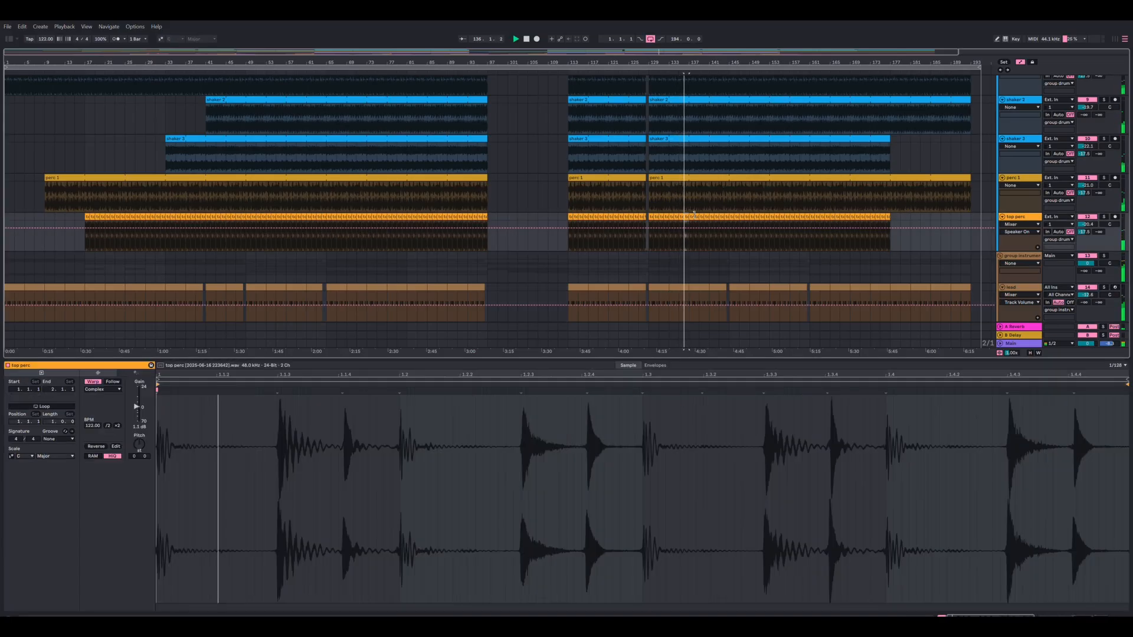
# Step: View the MIDI notes of the tribal perc 1 clip at about bar 137
pyautogui.scroll(-5, 696, 293)
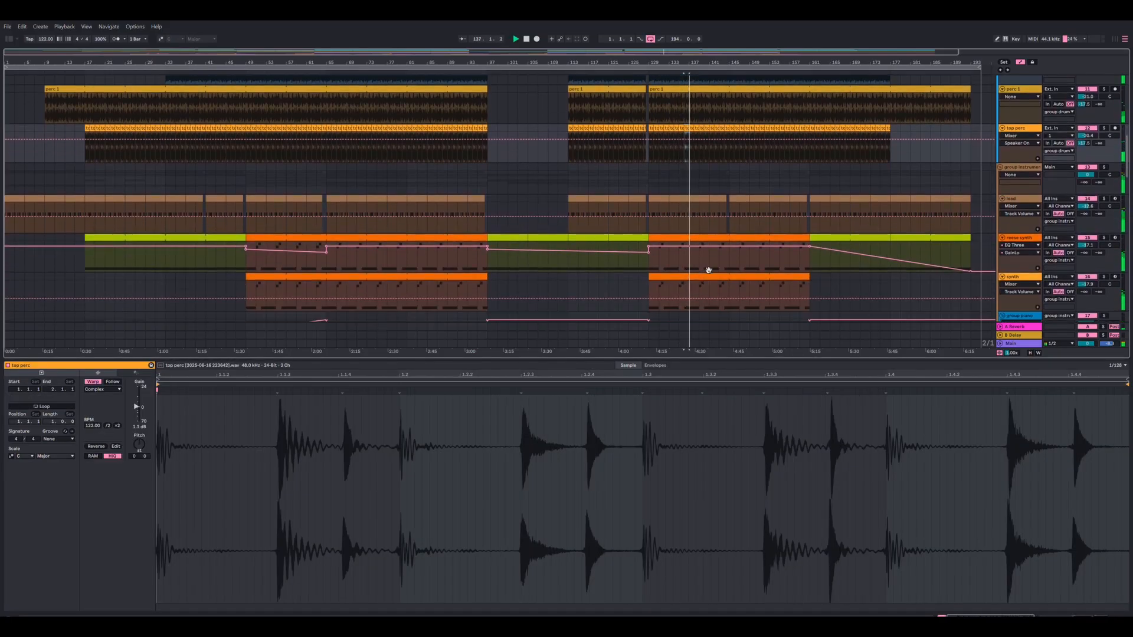
pyautogui.scroll(-8, 708, 270)
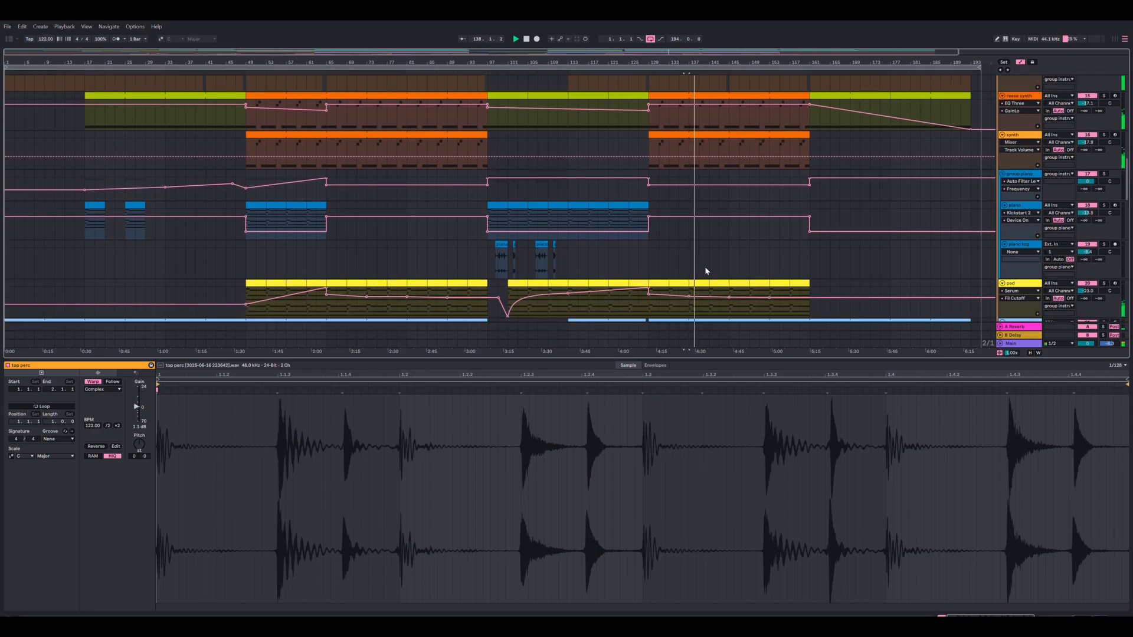
pyautogui.scroll(-4, 706, 270)
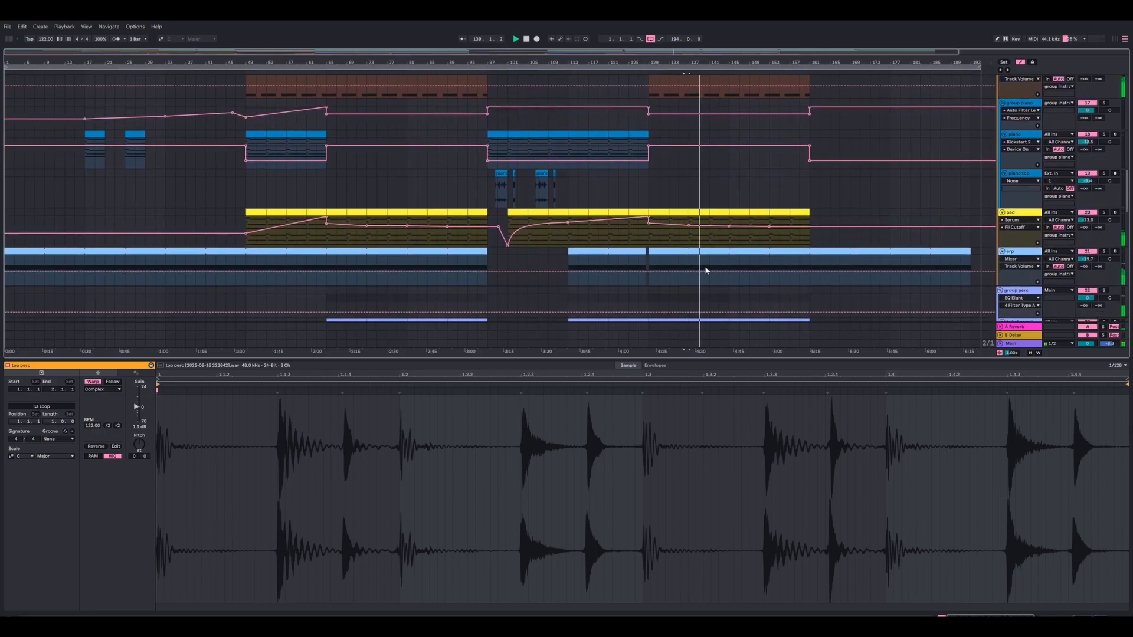
pyautogui.scroll(-2, 707, 270)
pyautogui.scroll(-2, 721, 273)
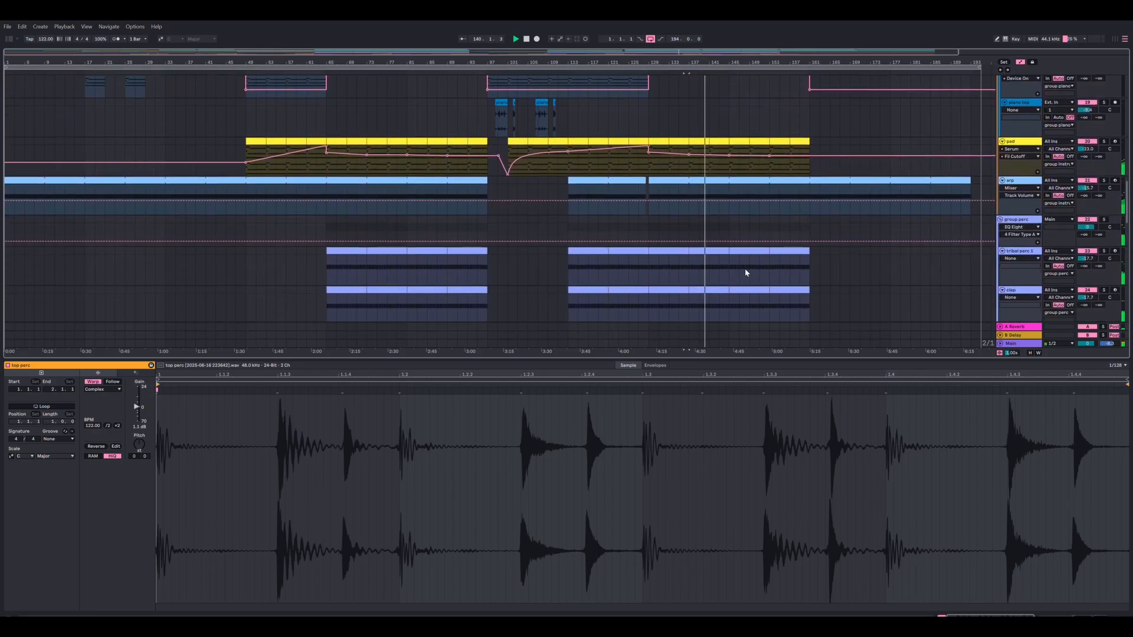
pyautogui.click(728, 253)
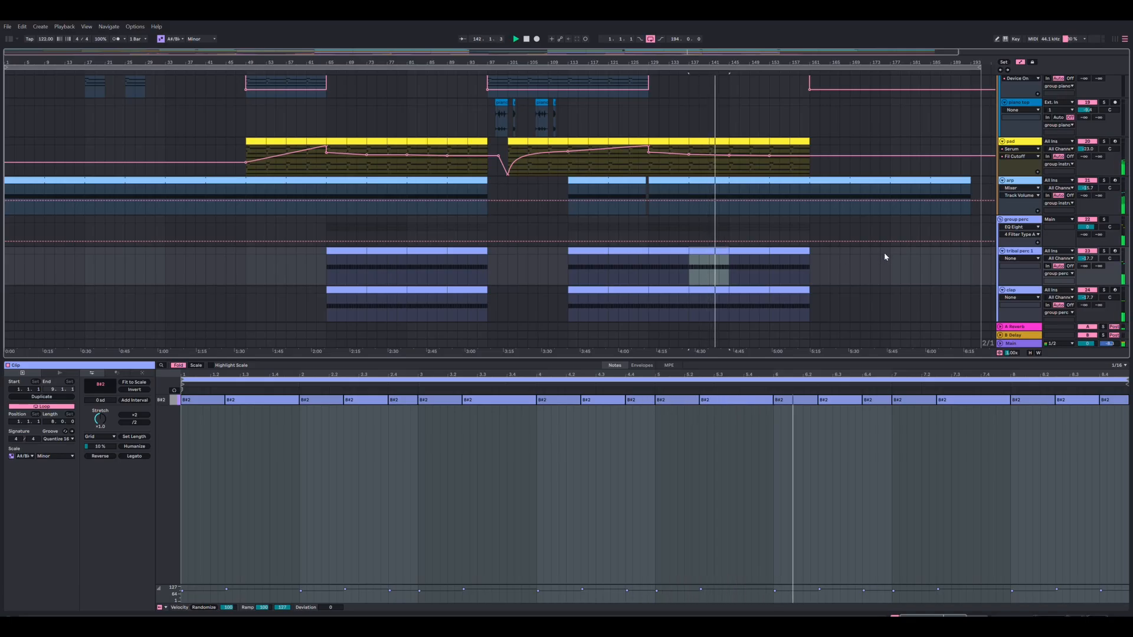
# Step: View the MIDI notes of the low perc 2 clip at about bar 137
pyautogui.scroll(-3, 886, 254)
pyautogui.scroll(-5, 887, 251)
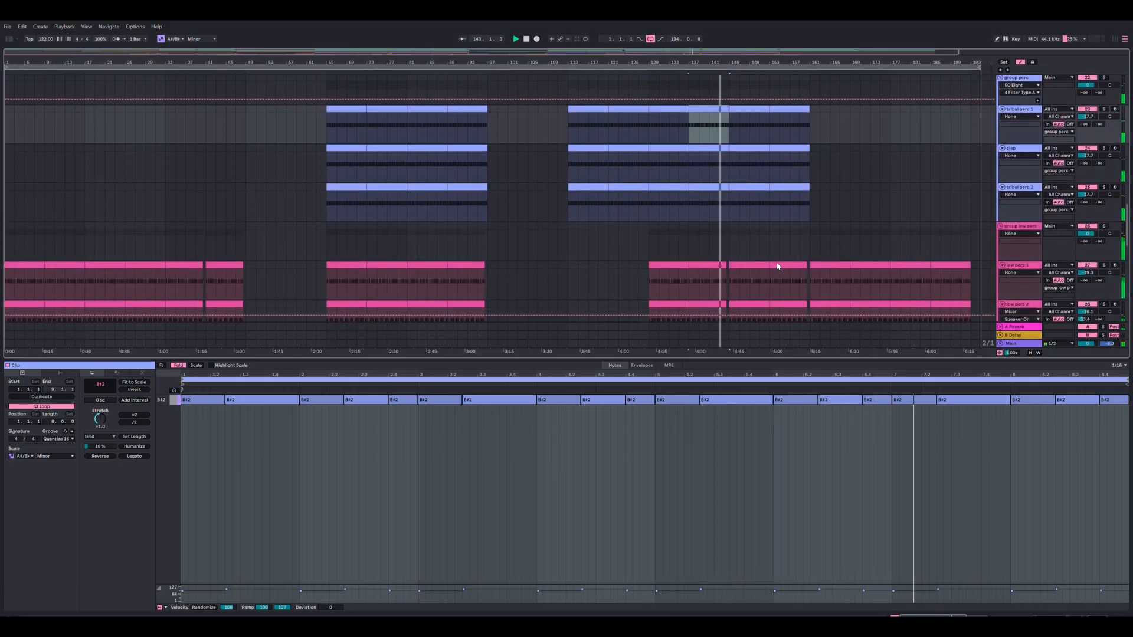
pyautogui.scroll(-2, 760, 265)
pyautogui.click(727, 270)
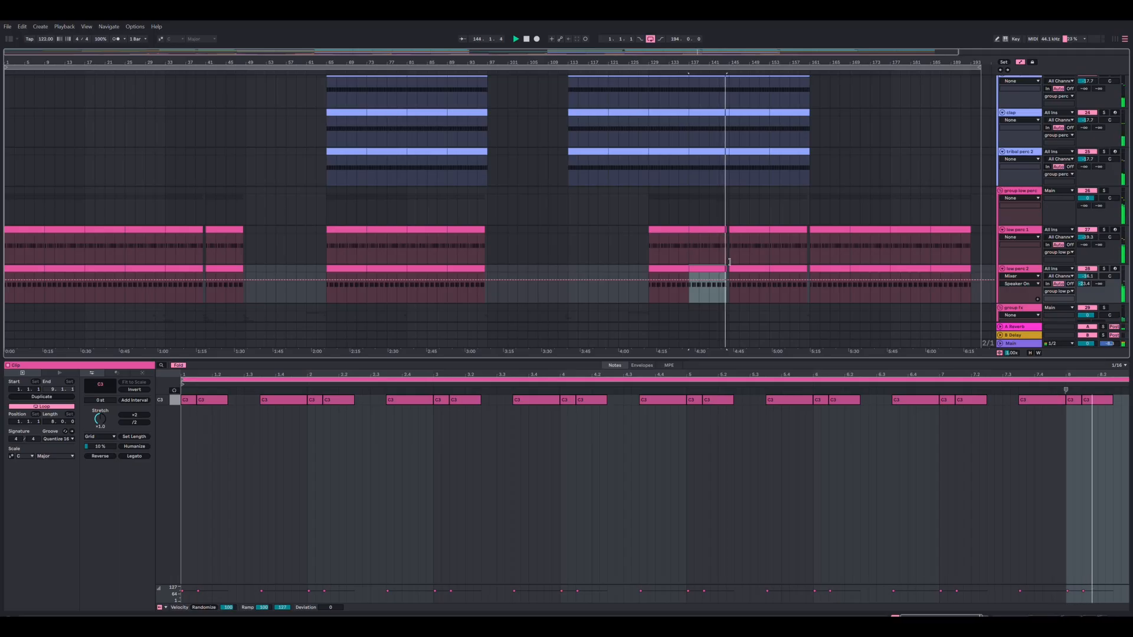
# Step: Switch from the clip view to the device view and check the device chains of the fill perc and ambience tracks
pyautogui.scroll(-10, 821, 253)
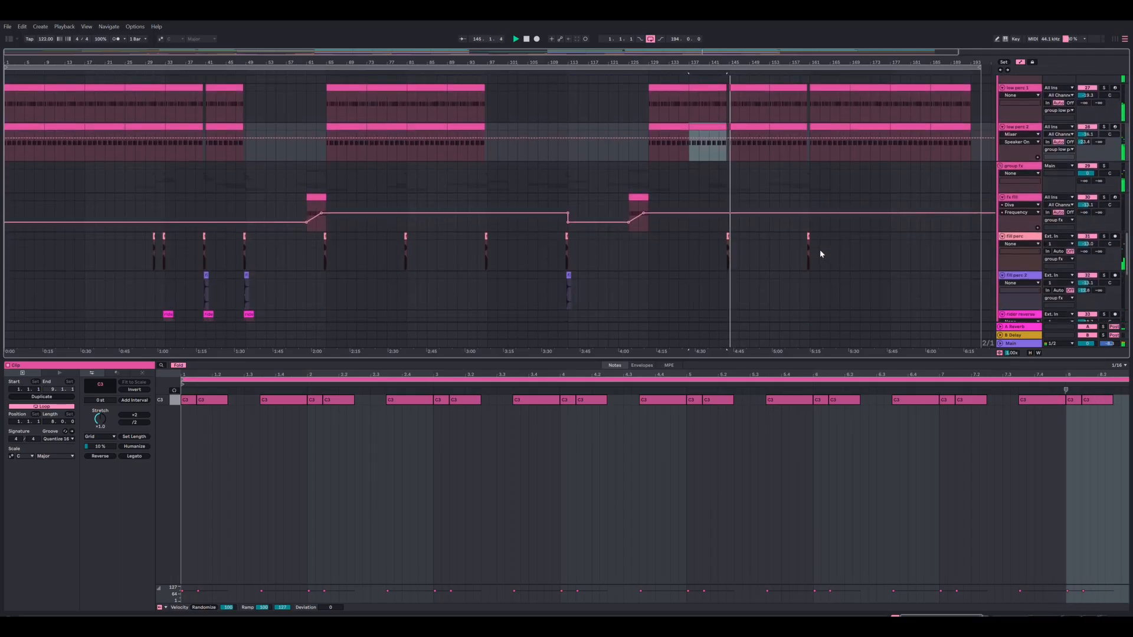
pyautogui.click(1019, 226)
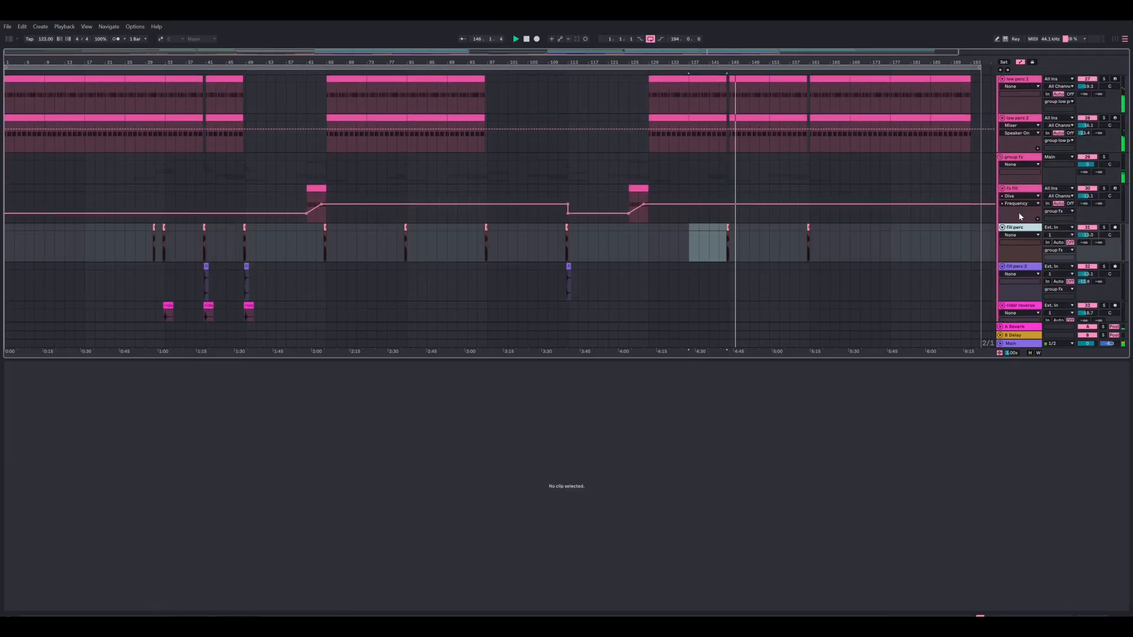
pyautogui.hotkey('shift', 'Tab')
pyautogui.scroll(-7, 1019, 216)
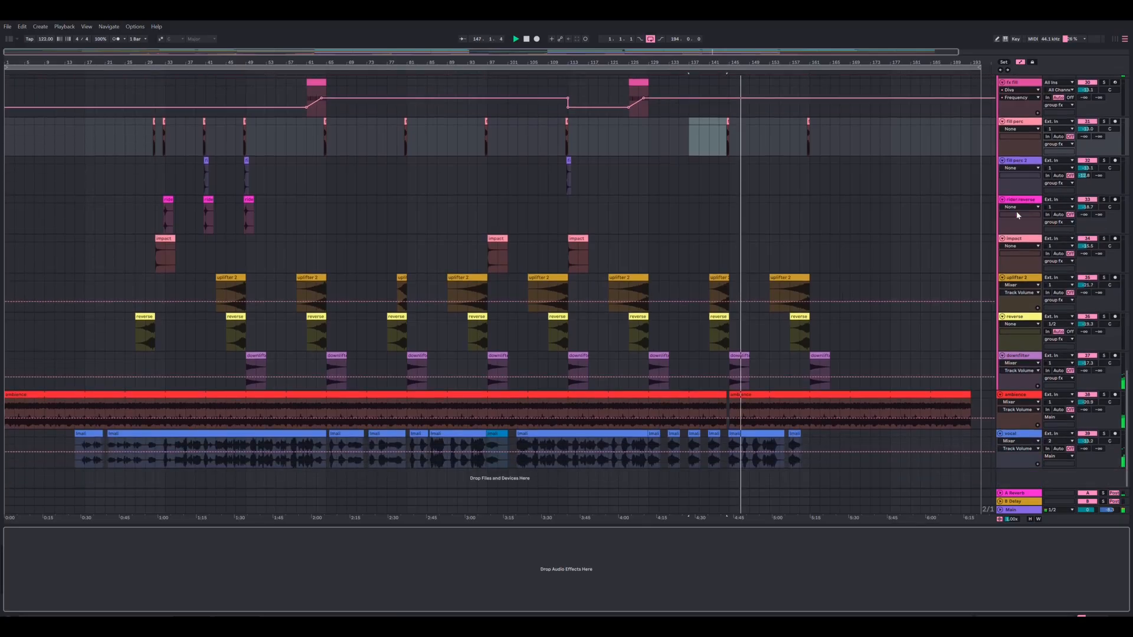
pyautogui.click(1016, 391)
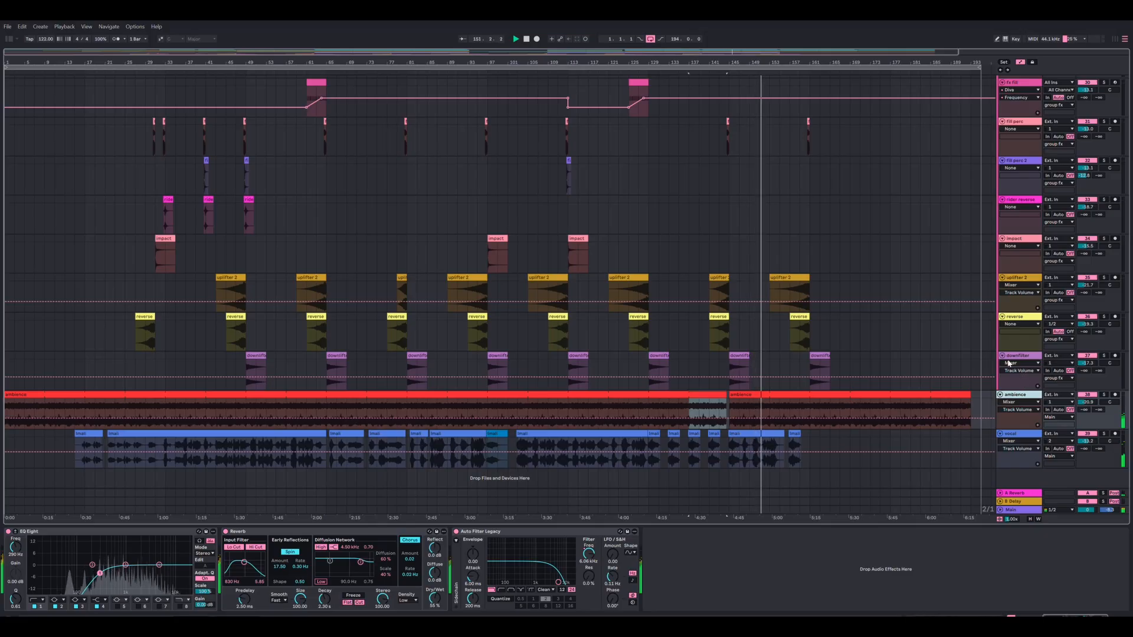
# Step: Go back up to the instruments group and check the device chains of the synth, reese synth and lead tracks
pyautogui.scroll(5, 1010, 360)
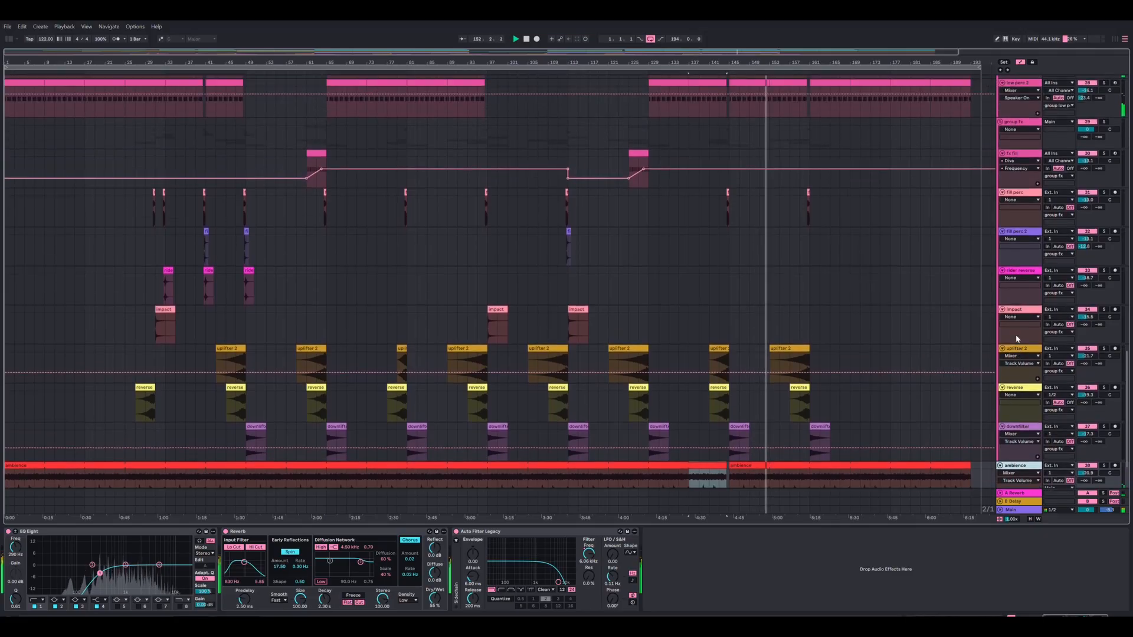
pyautogui.scroll(10, 1017, 339)
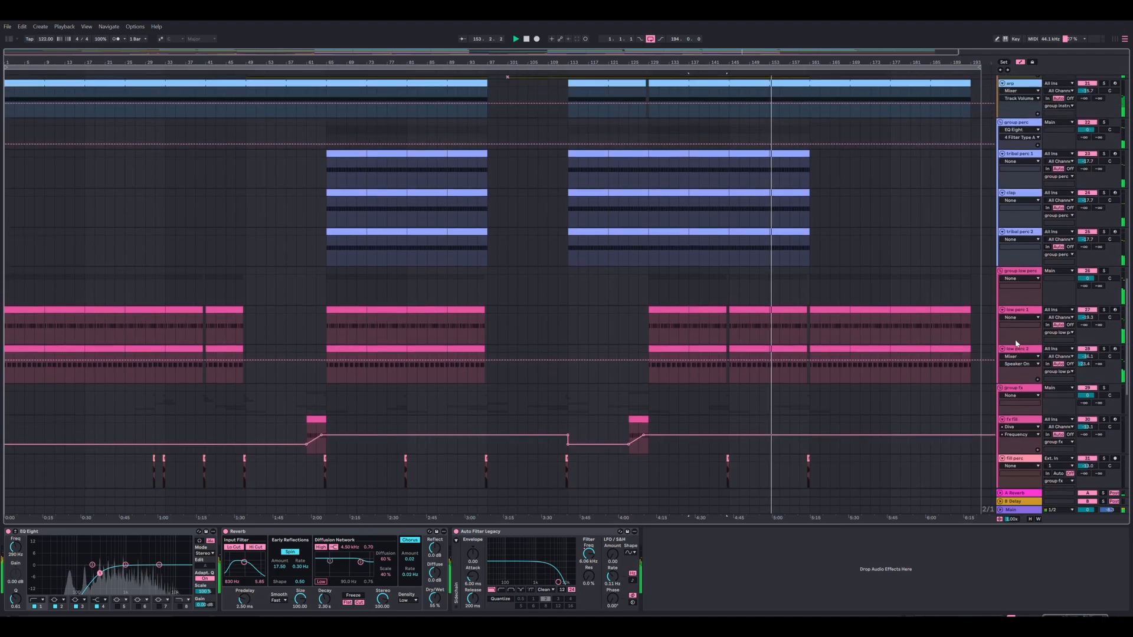
pyautogui.scroll(10, 1016, 342)
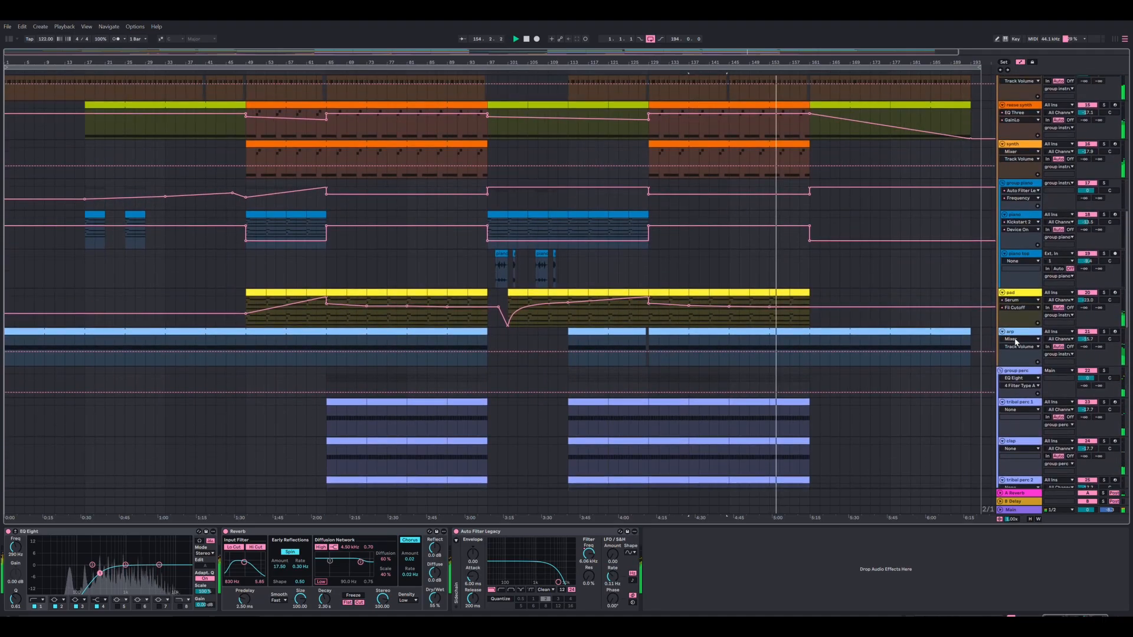
pyautogui.scroll(5, 1015, 341)
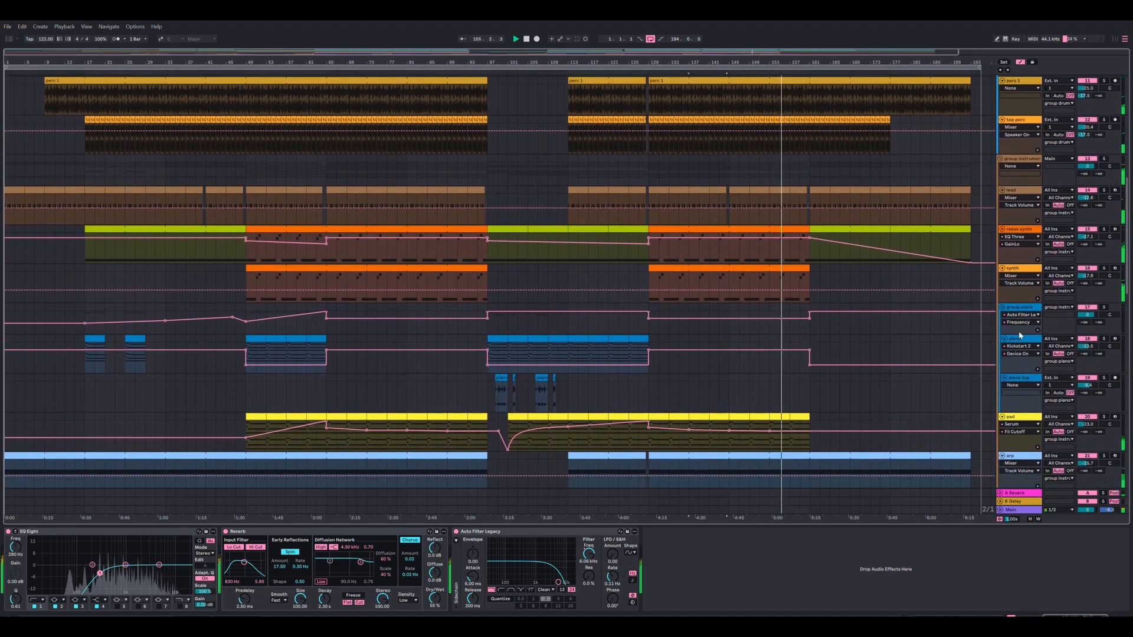
pyautogui.scroll(-1, 1018, 332)
pyautogui.click(1014, 259)
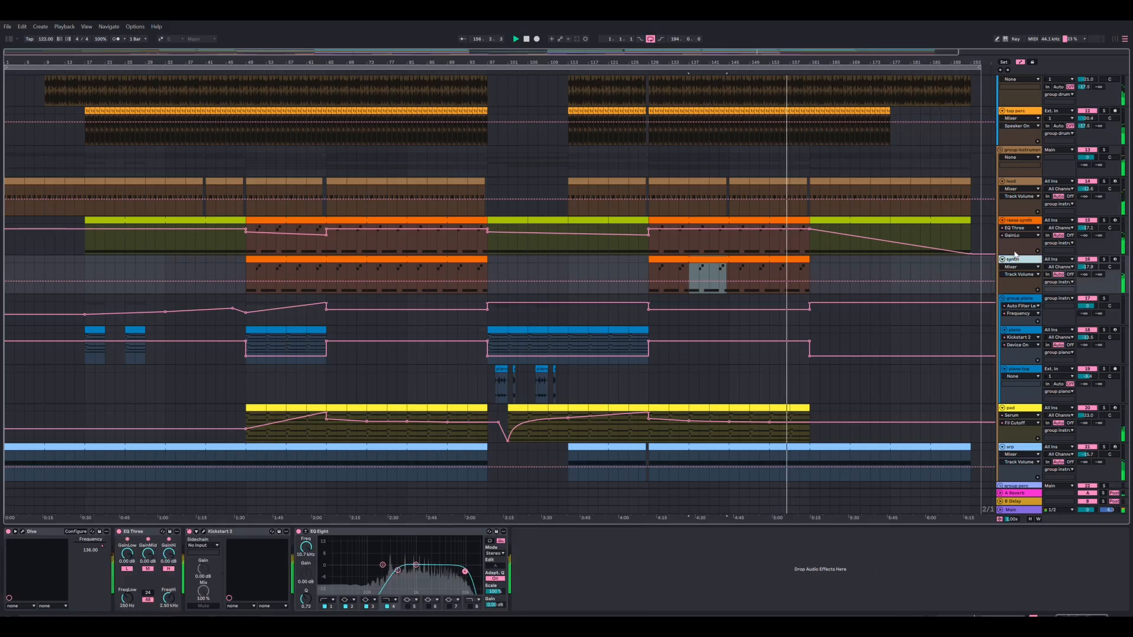
pyautogui.click(1014, 215)
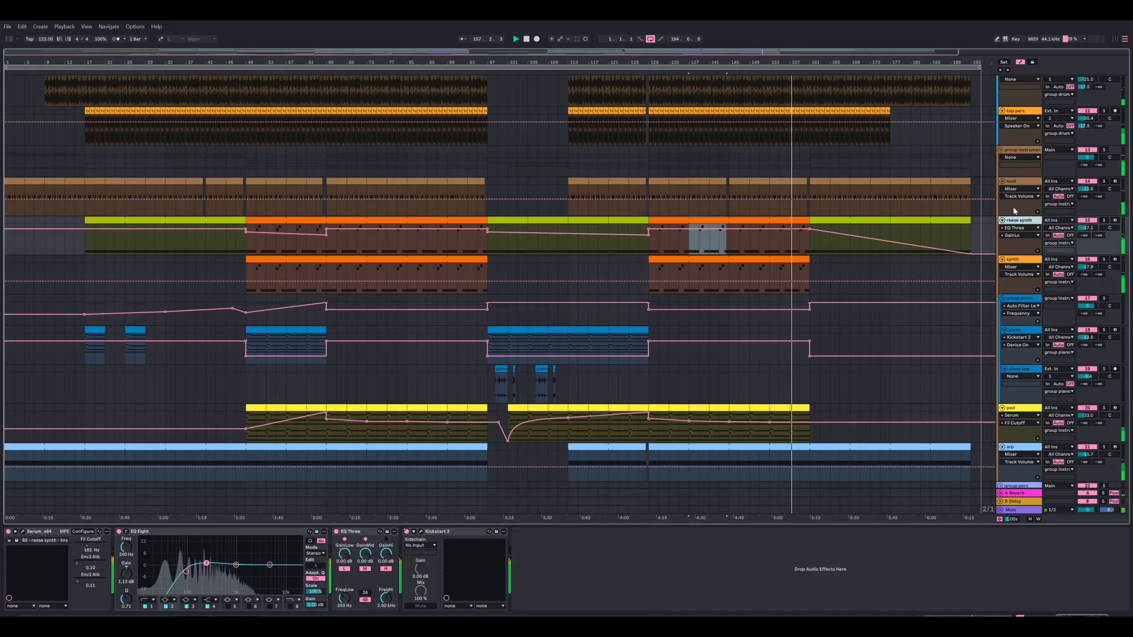
pyautogui.click(1014, 178)
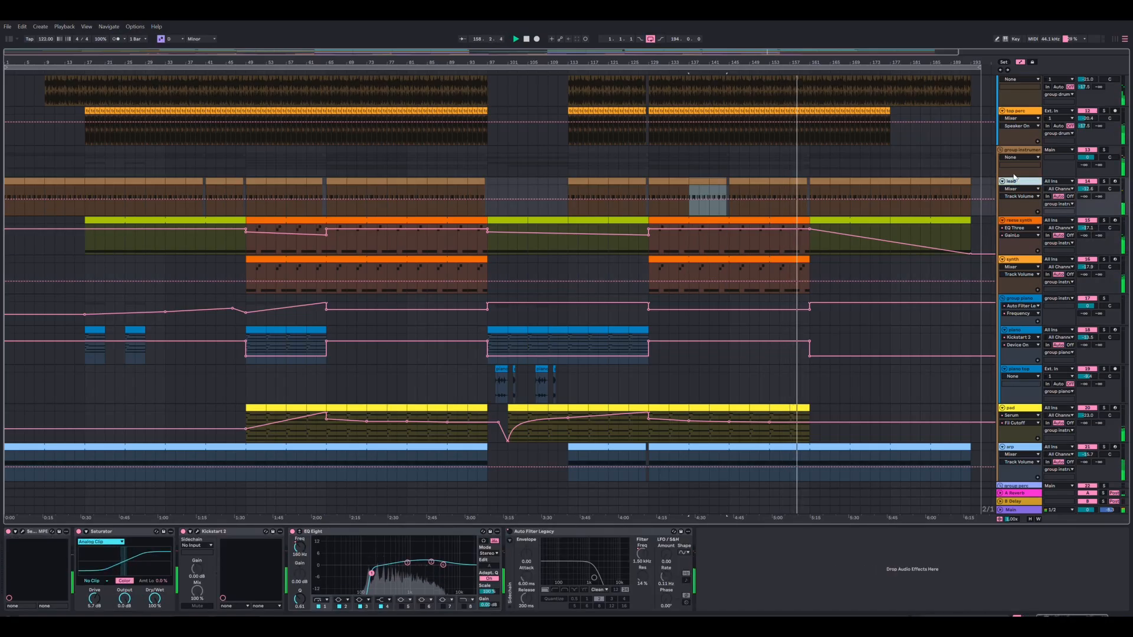